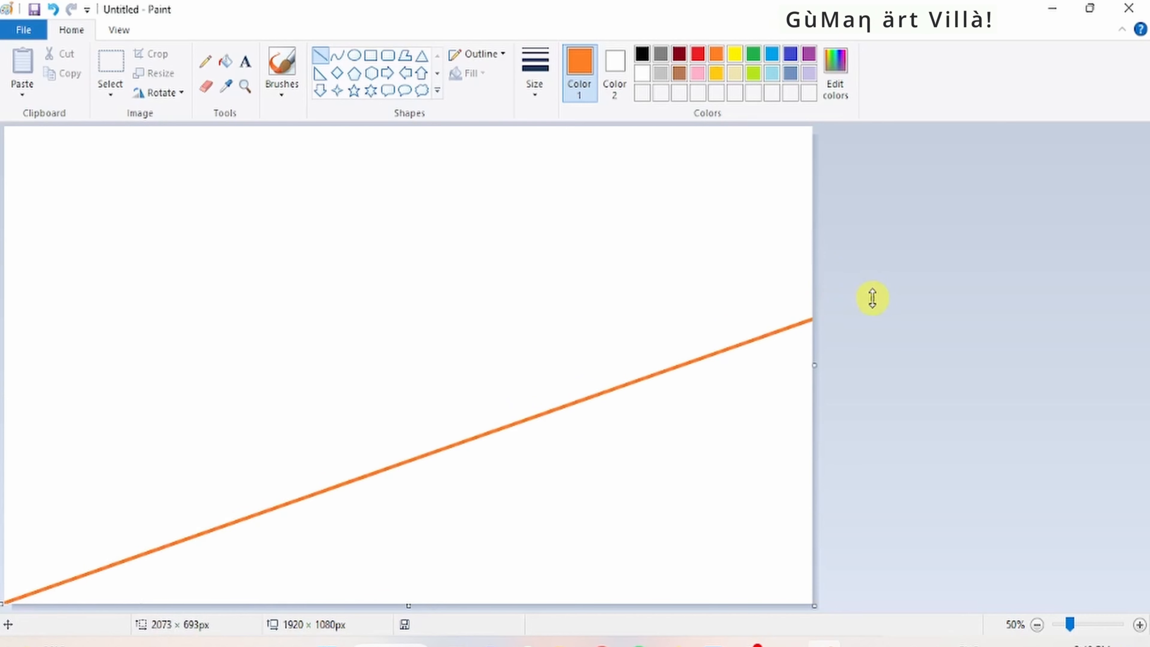
- Draw a purple diagonal line from the canvas's bottom-left corner to its top edge, above the orange line
click(764, 293)
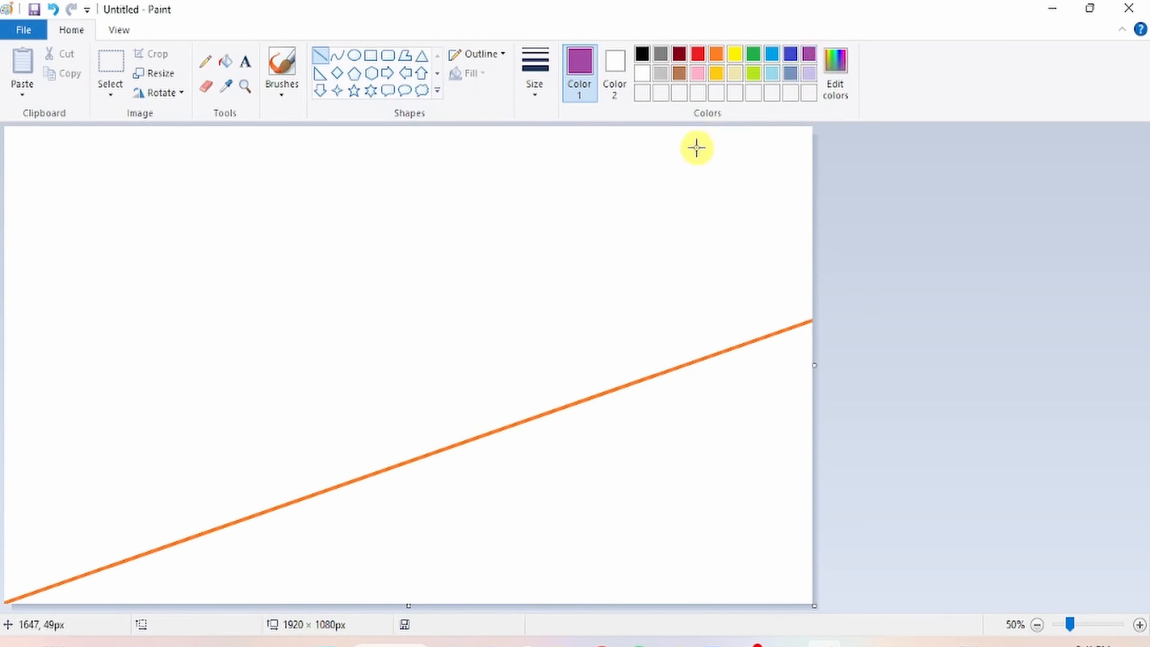
drag(696, 154, 4, 598)
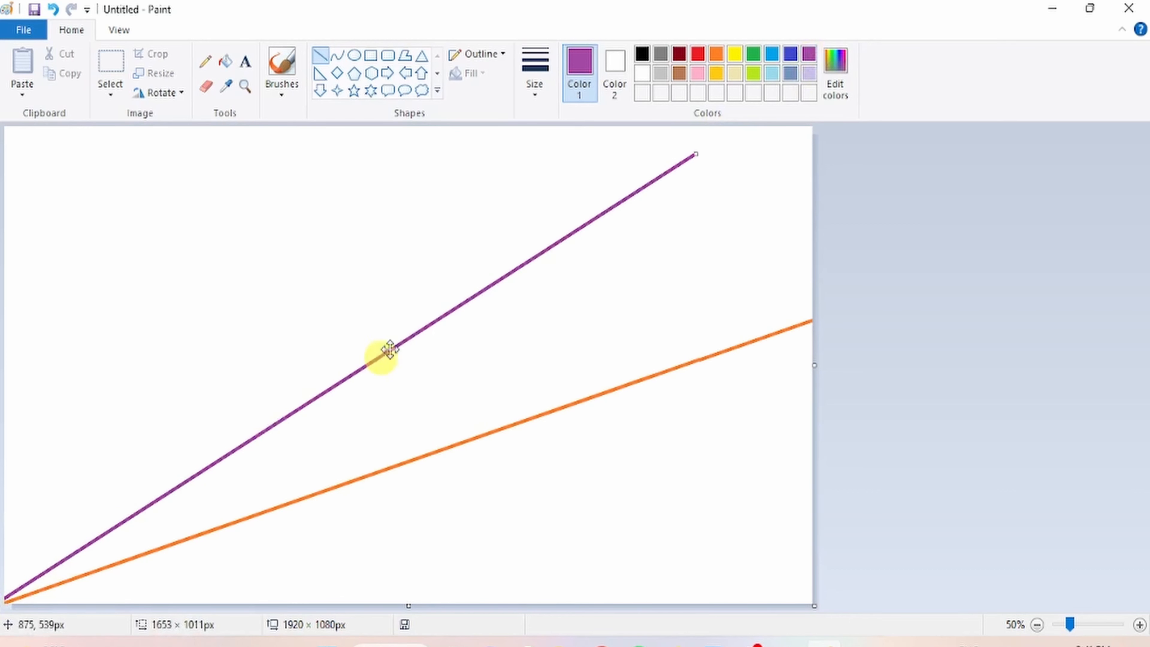
drag(702, 155, 712, 120)
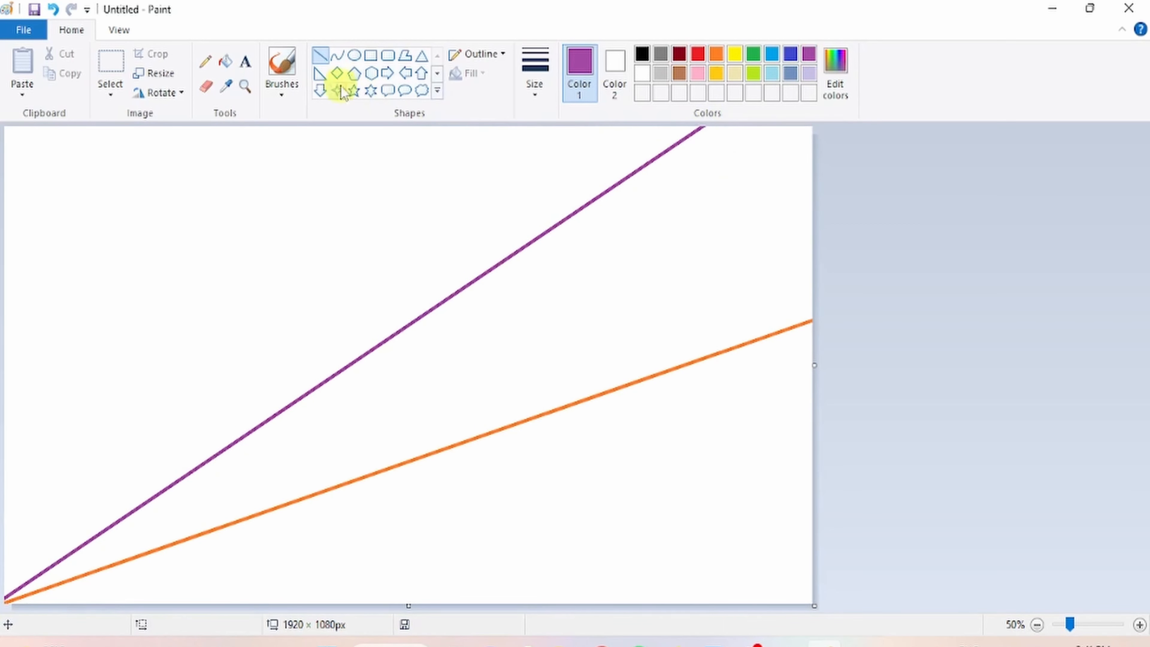
- Fill the area between the two diagonal lines with purple and the area below the orange line with orange
click(233, 61)
click(553, 263)
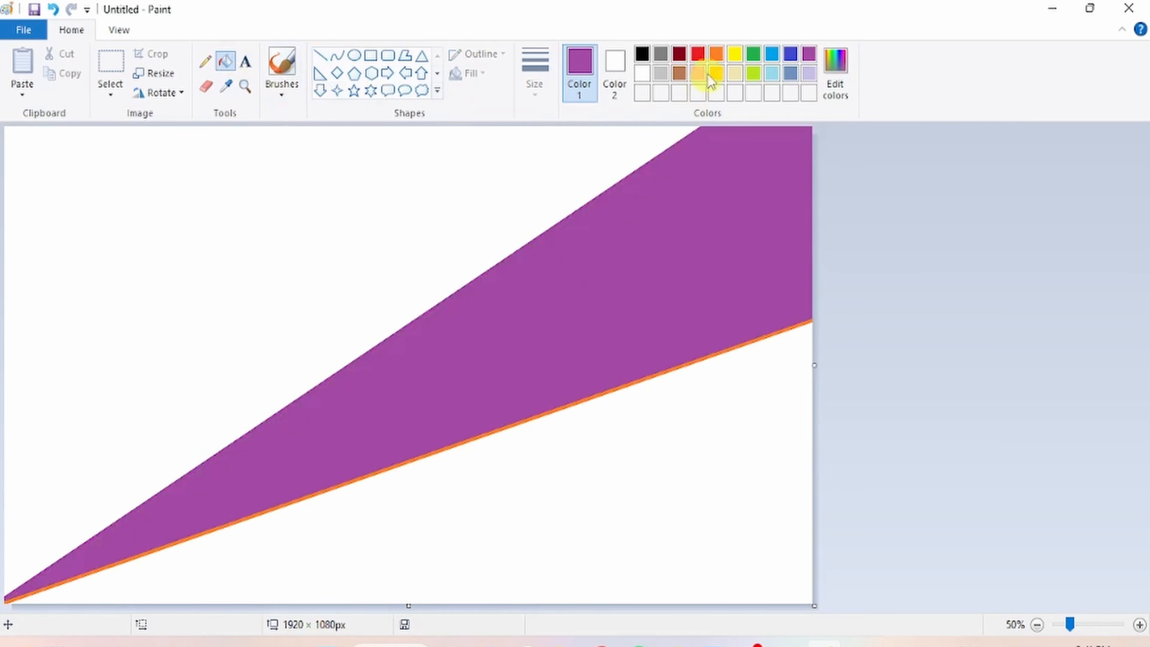
click(749, 379)
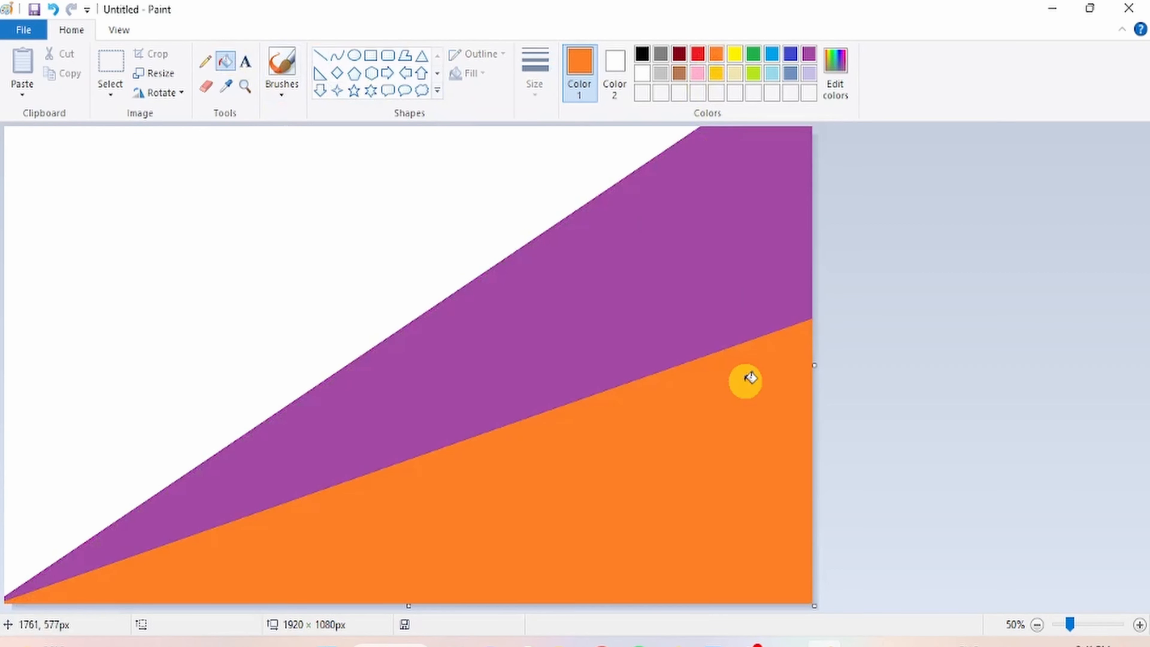
- Draw a diagonal line in pure red across the canvas's bottom-right corner and fill the triangle below it with red
click(833, 75)
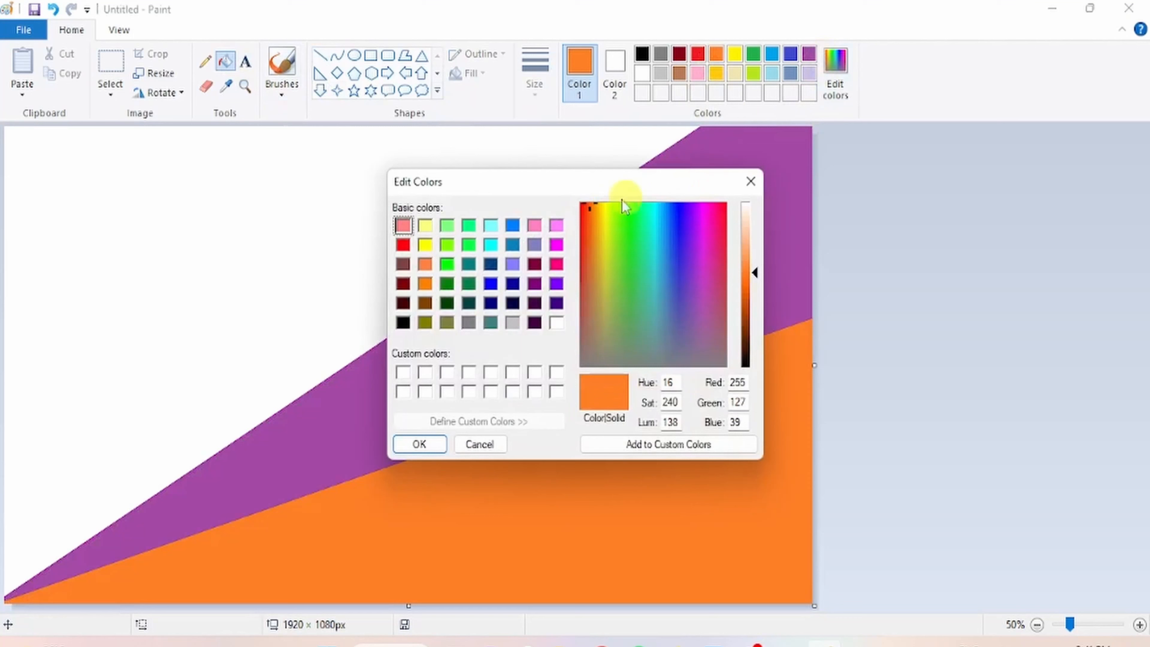
click(403, 245)
click(423, 443)
click(320, 55)
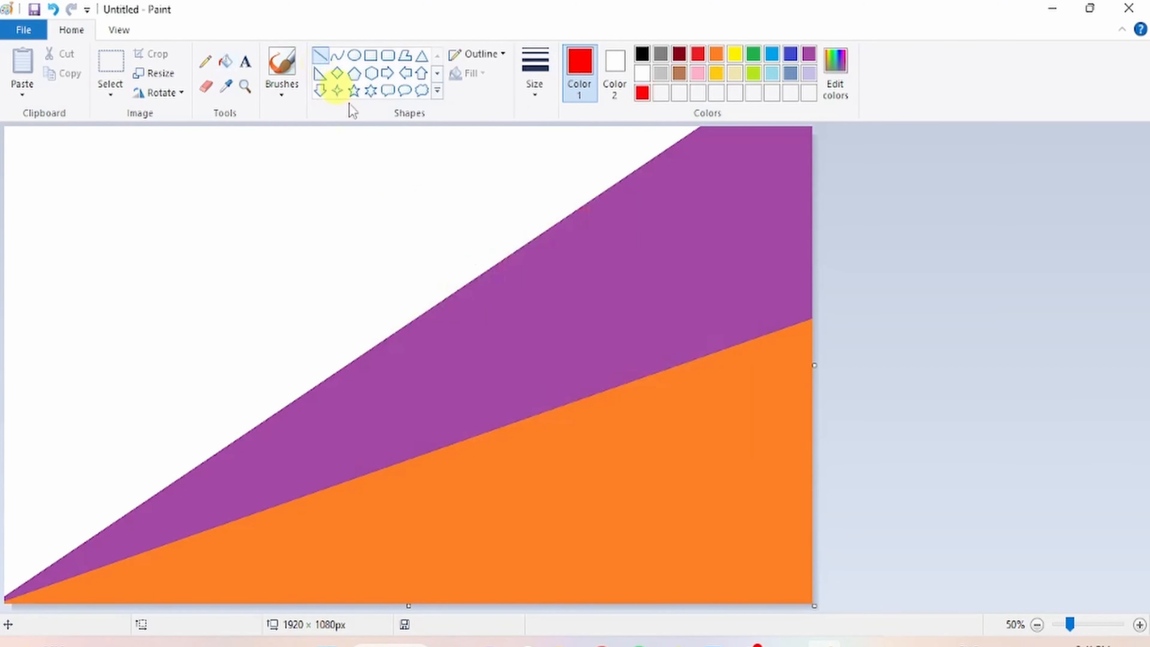
drag(745, 464, 590, 601)
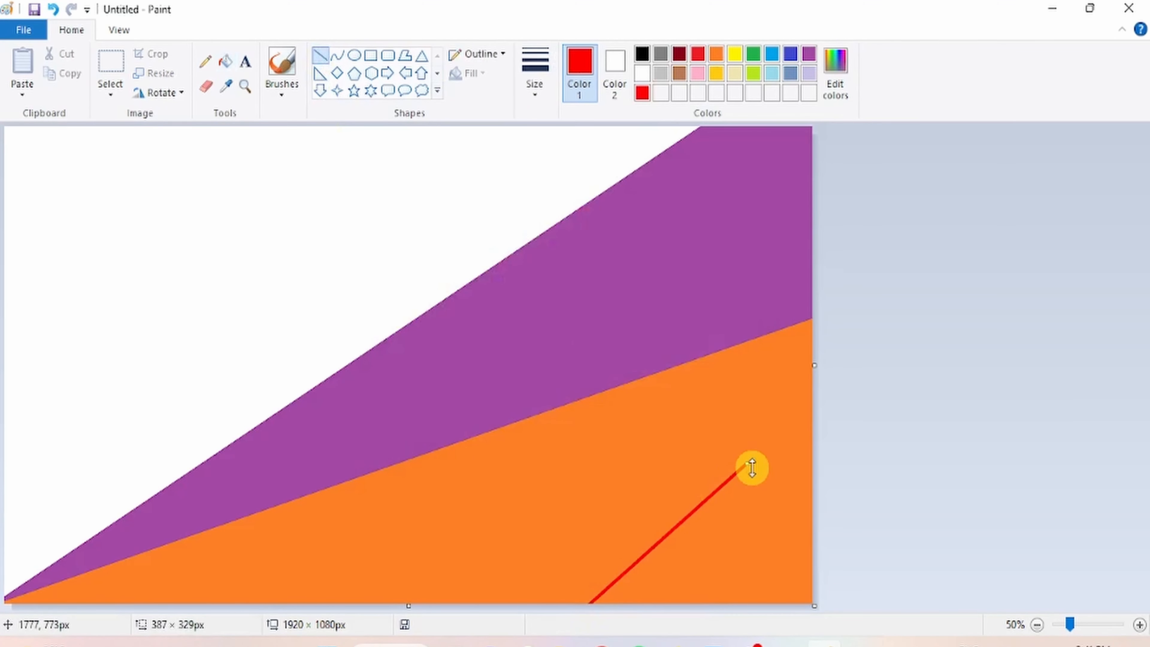
drag(751, 468, 832, 475)
drag(785, 511, 768, 510)
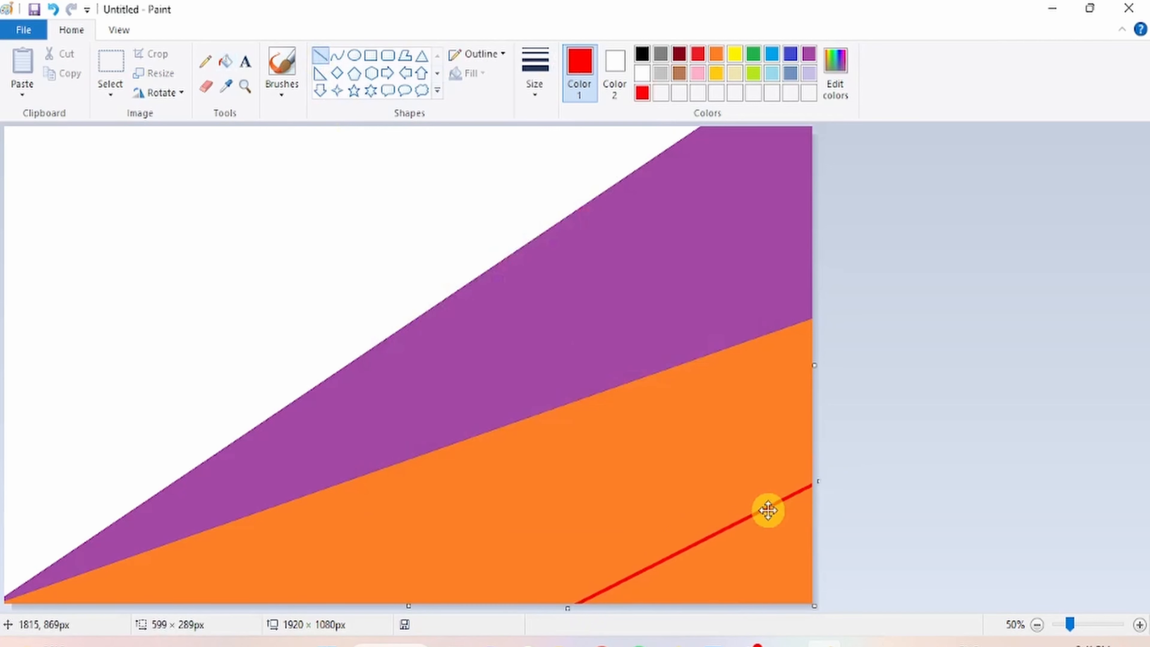
click(225, 61)
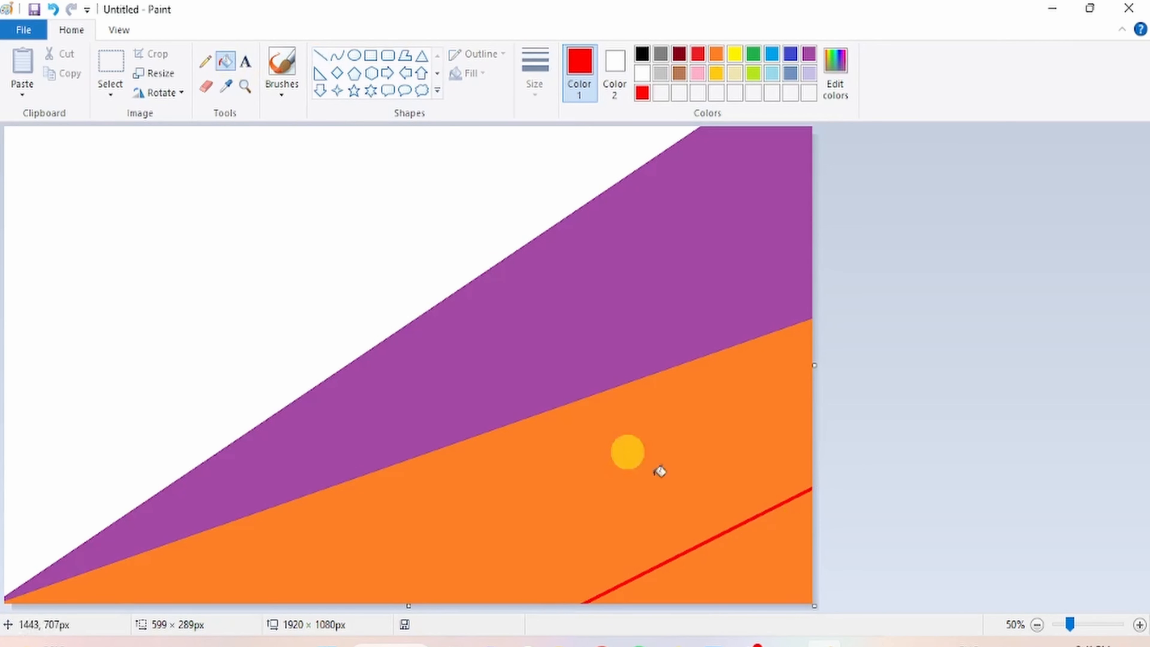
click(766, 553)
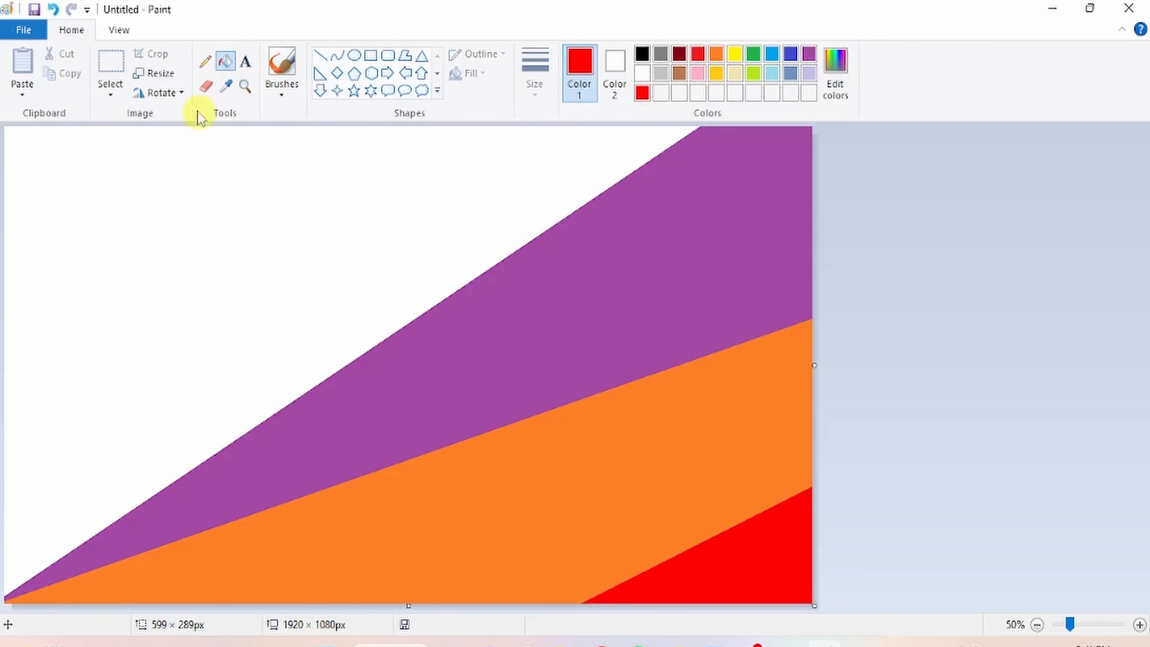
- Resize the image to 1 pixel wide without keeping the aspect ratio, and stretch it back to 1920 pixels wide for a gradient
click(163, 74)
click(201, 139)
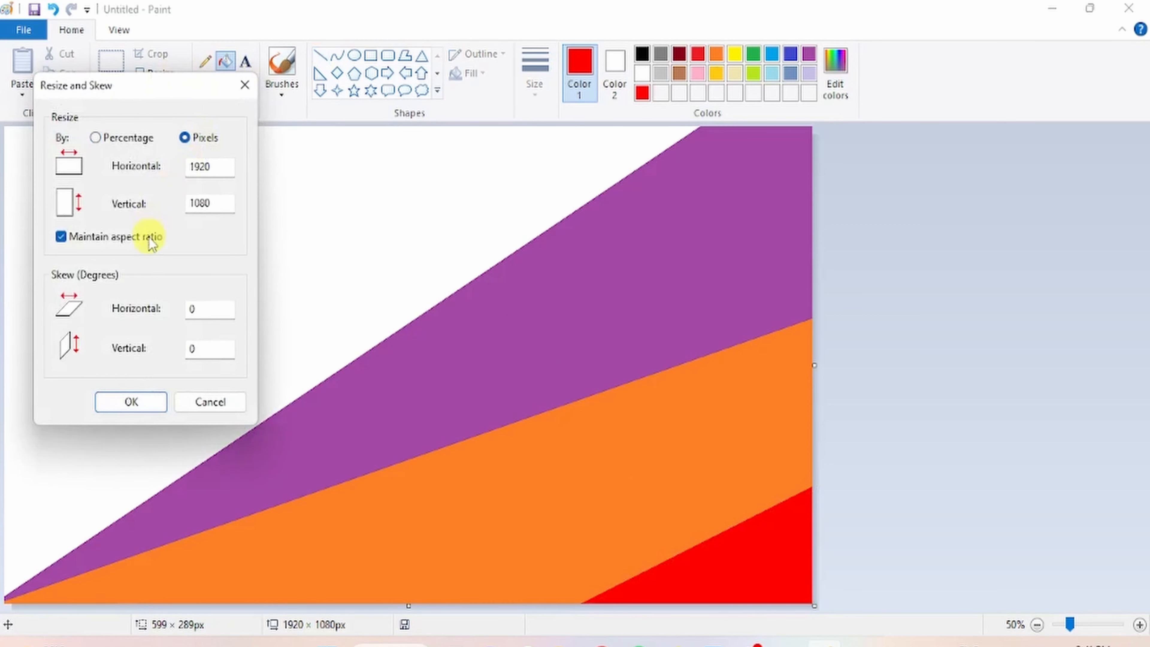
click(150, 237)
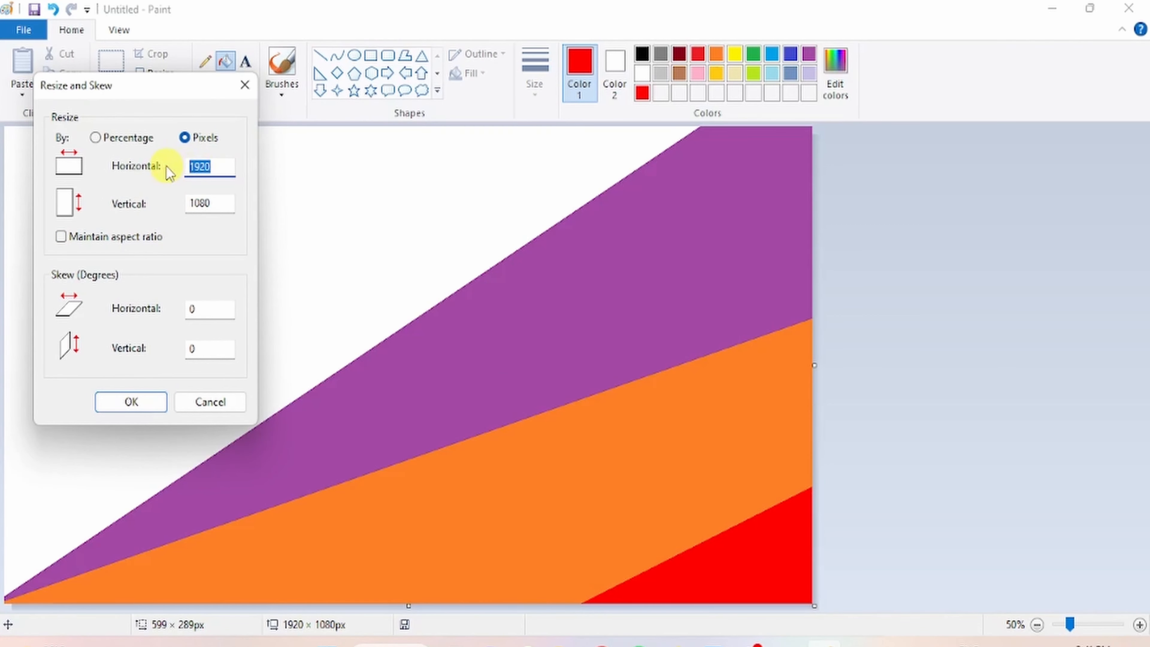
click(146, 396)
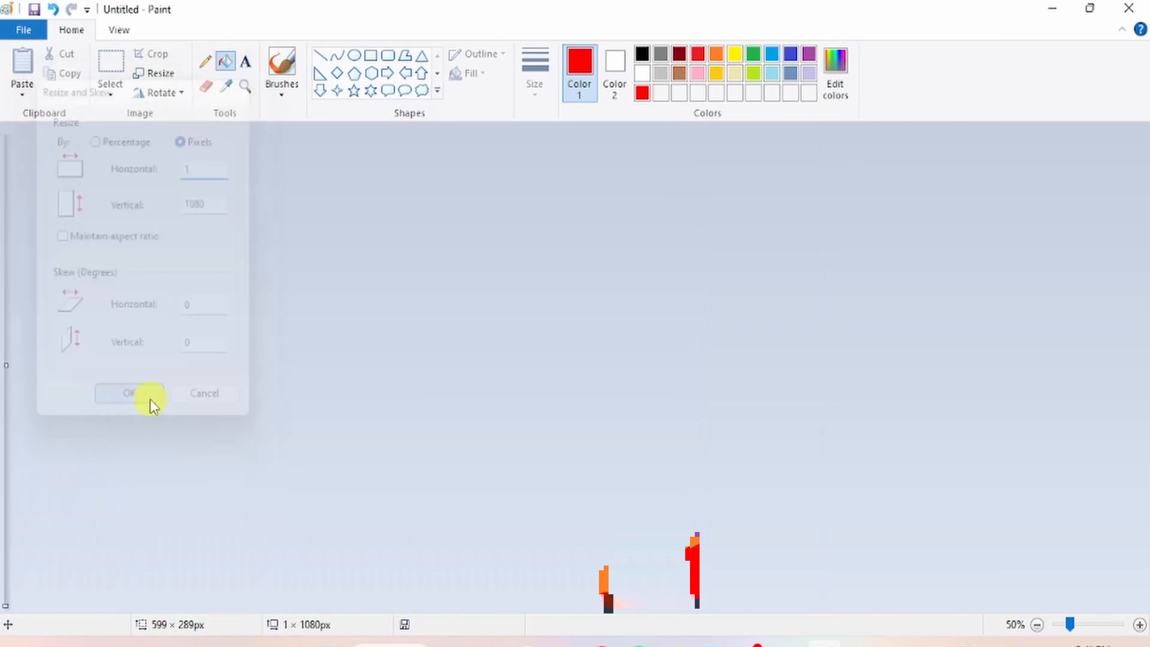
click(158, 75)
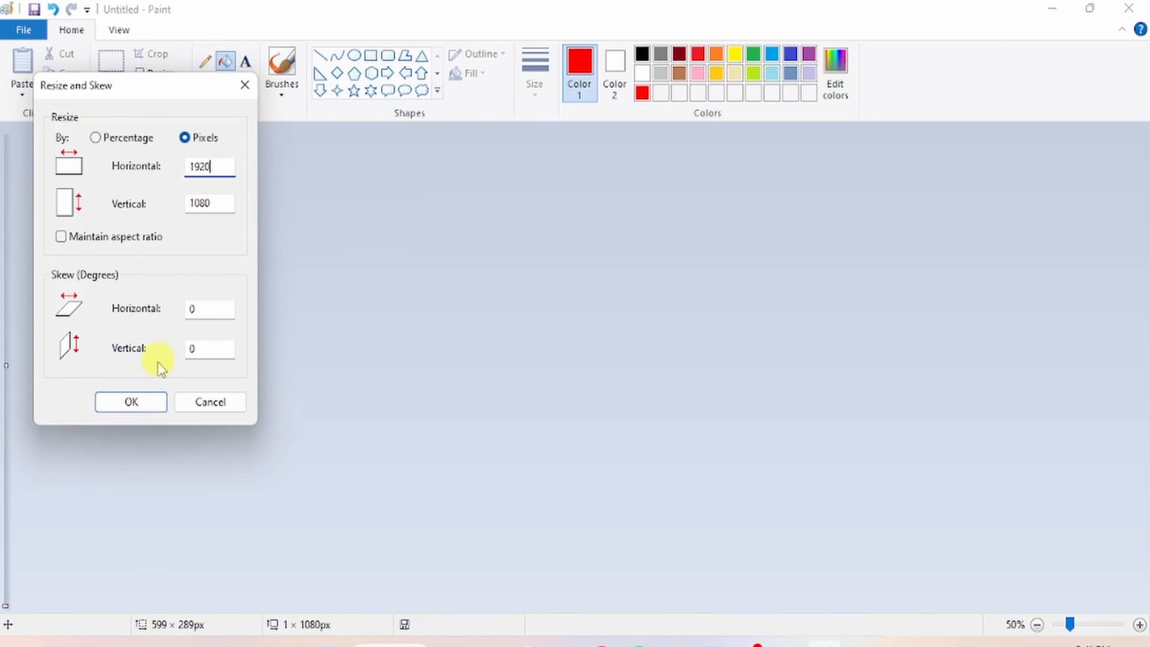
click(150, 402)
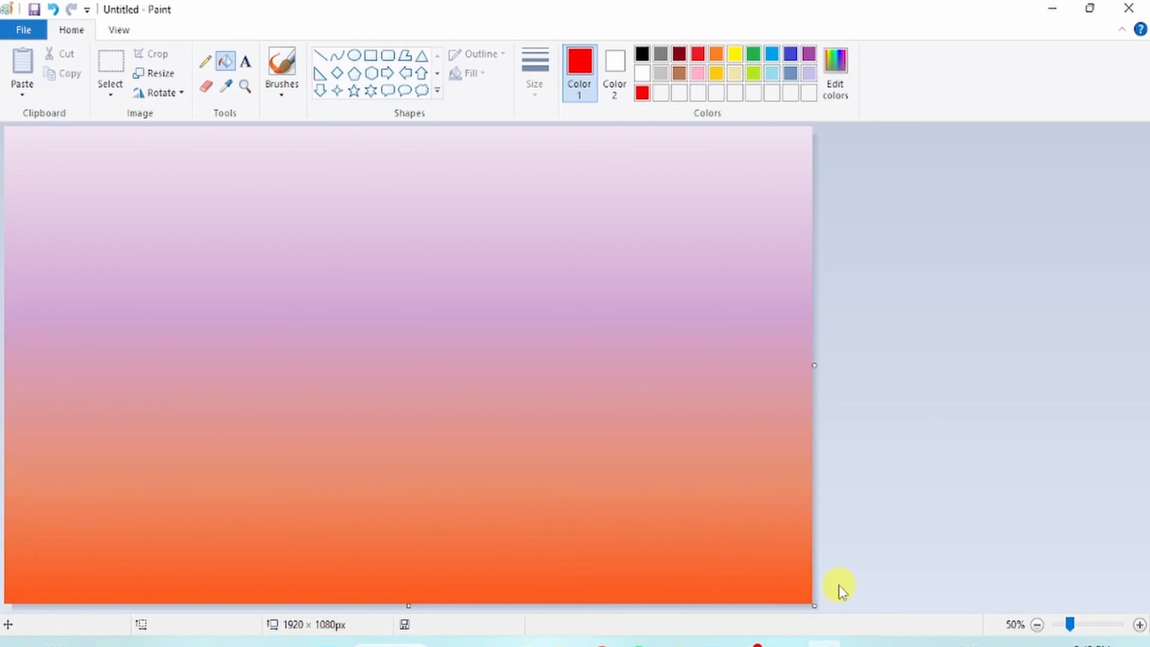
- Set up the standard brush with the thickest stroke and black as the drawing color
click(282, 69)
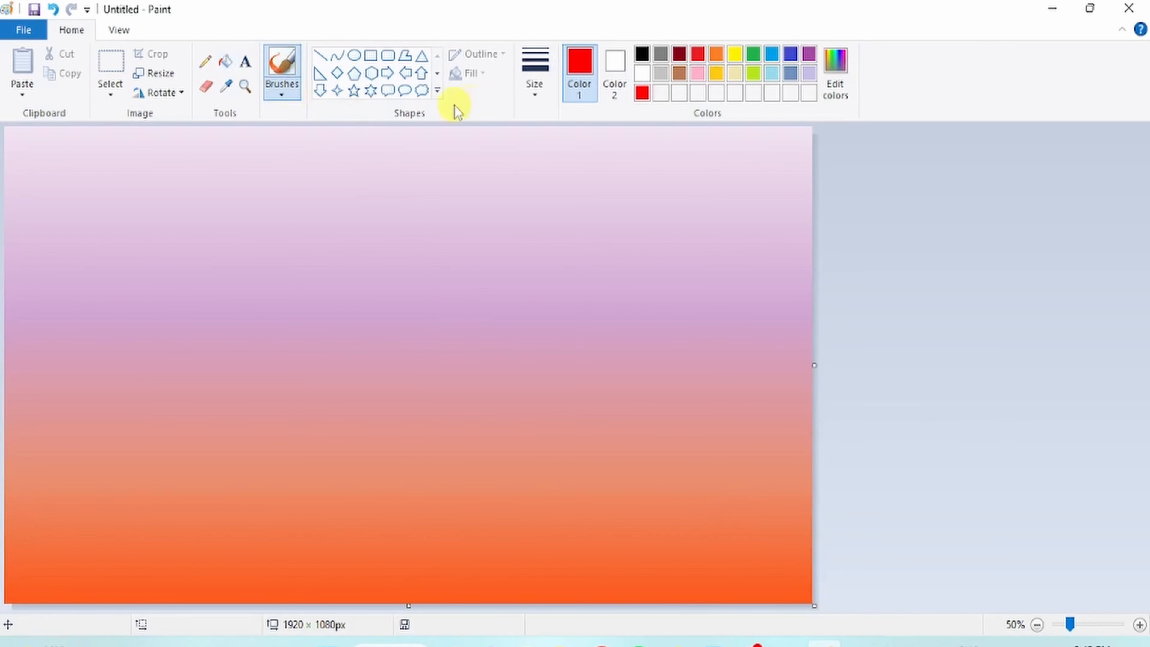
click(525, 101)
click(580, 227)
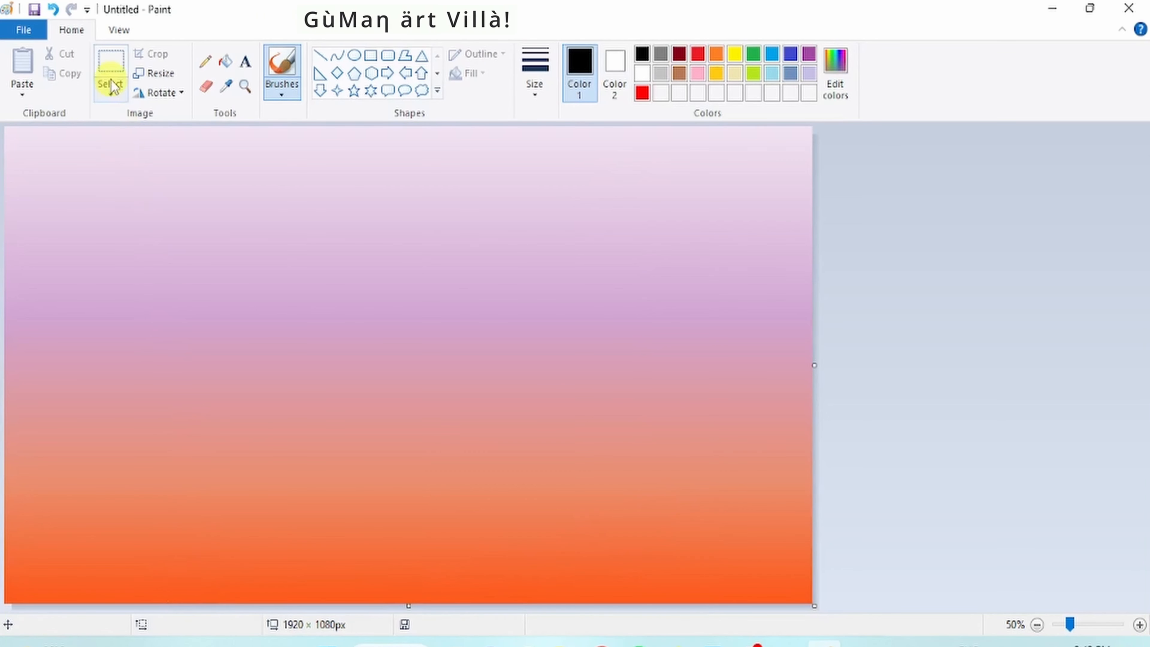
- Select the whole gradient, shrink its height to 1018 px from the bottom, and fill the exposed strip with black
click(112, 95)
click(144, 196)
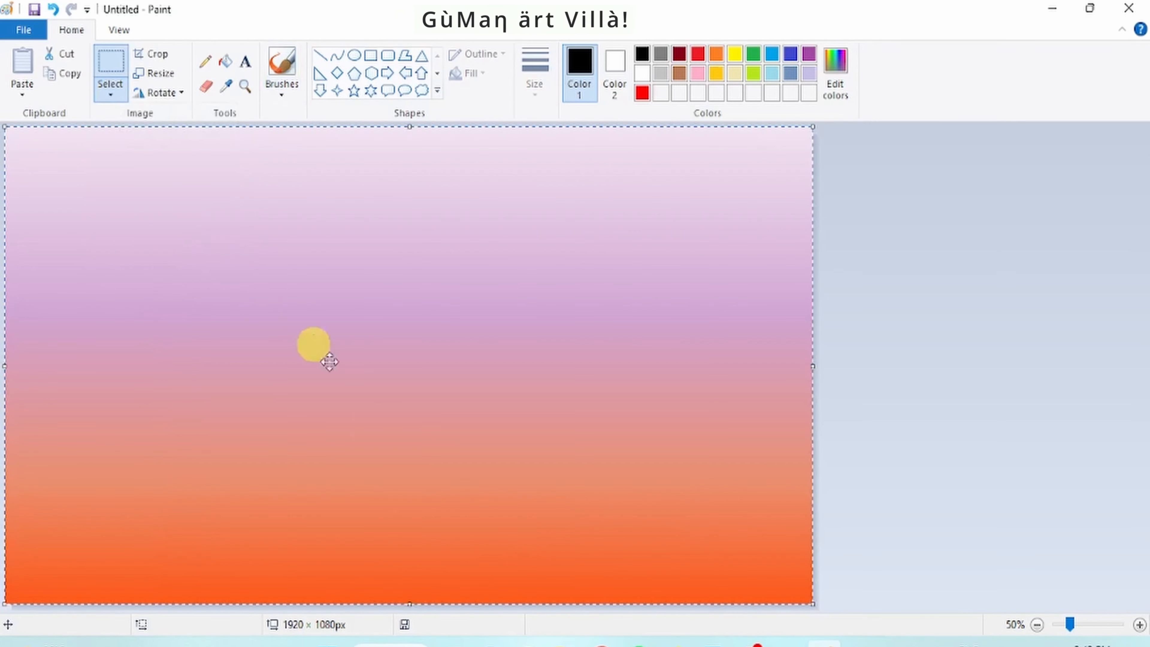
drag(410, 603, 410, 576)
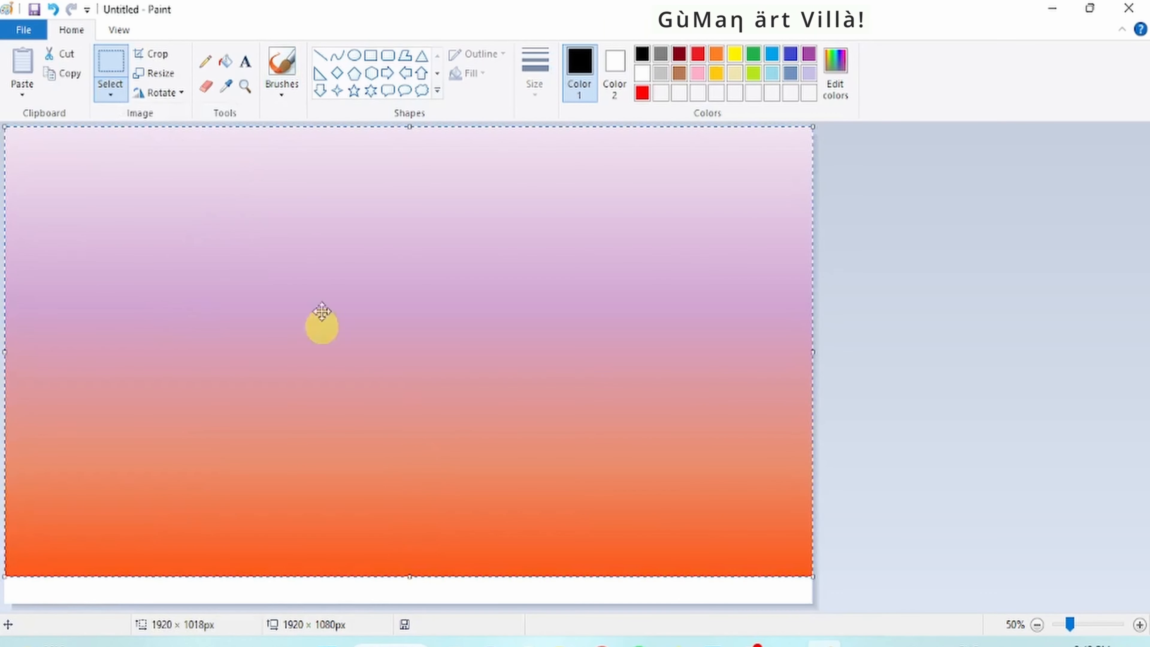
click(224, 64)
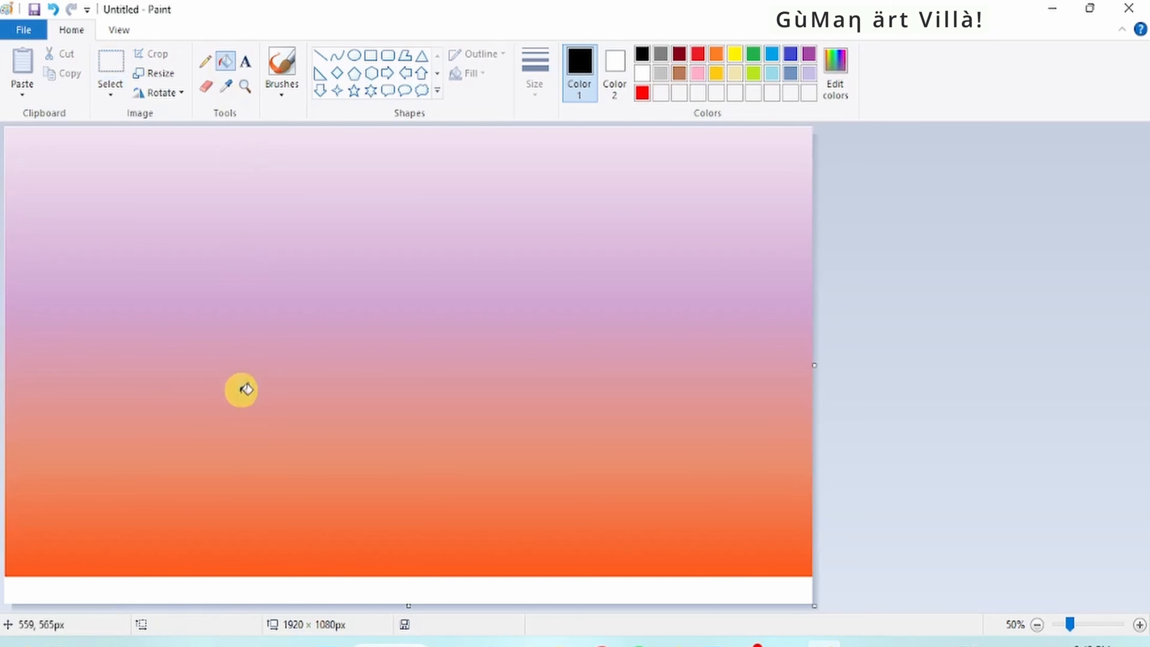
click(282, 579)
- Paint an uneven black ground silhouette along the top of the black strip, rising toward both canvas sides
click(281, 63)
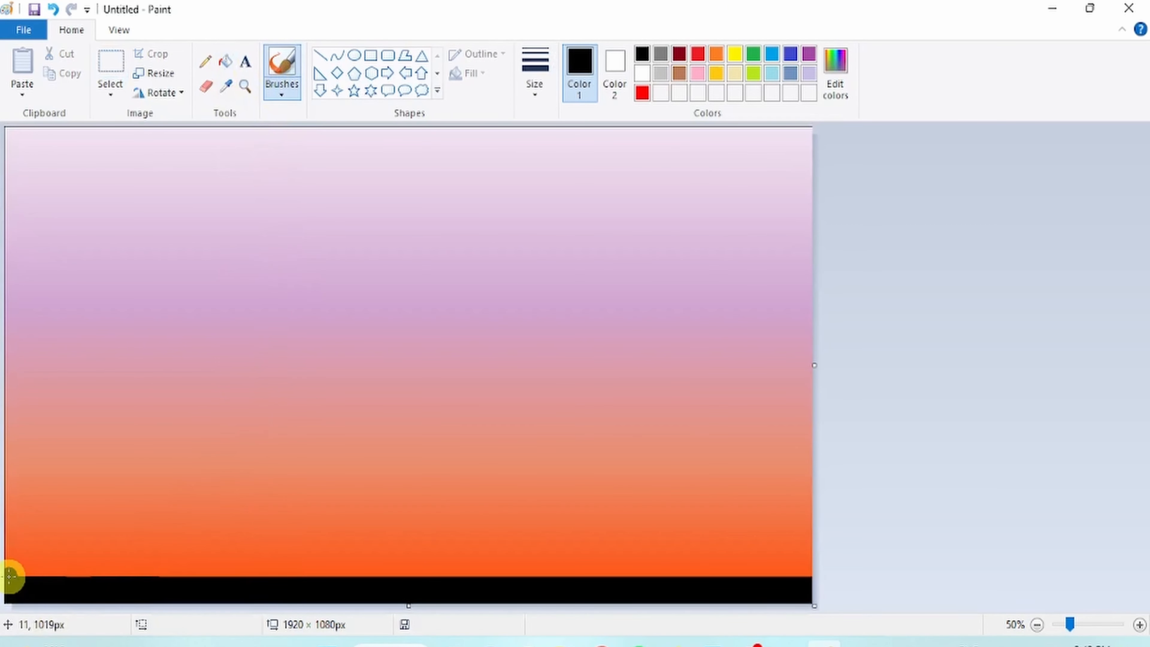
mouse_move(14, 569)
mouse_down()
mouse_move(200, 591)
mouse_move(514, 589)
mouse_move(793, 567)
mouse_up()
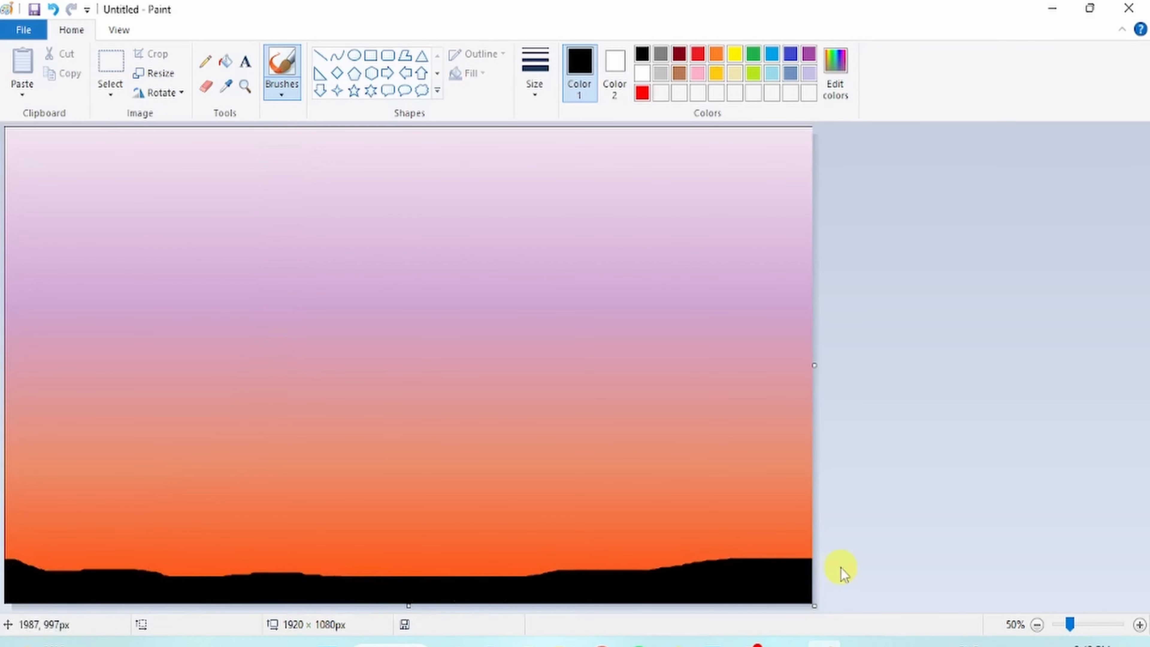
drag(810, 558, 698, 565)
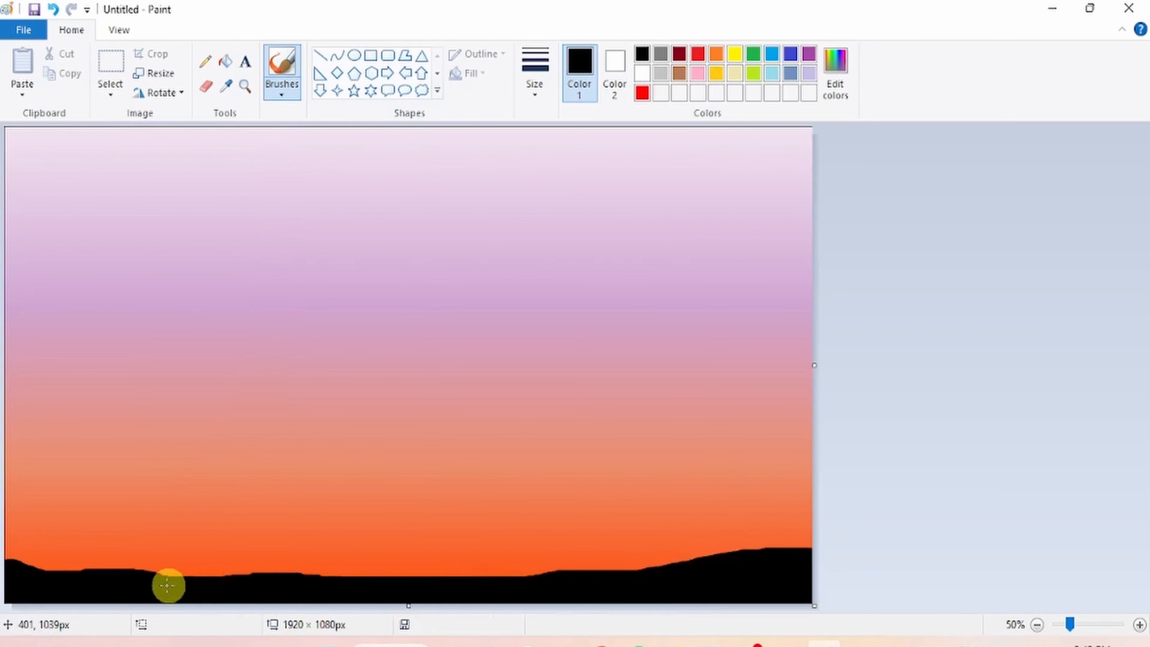
mouse_move(36, 570)
mouse_down()
mouse_move(26, 565)
mouse_move(480, 598)
mouse_up()
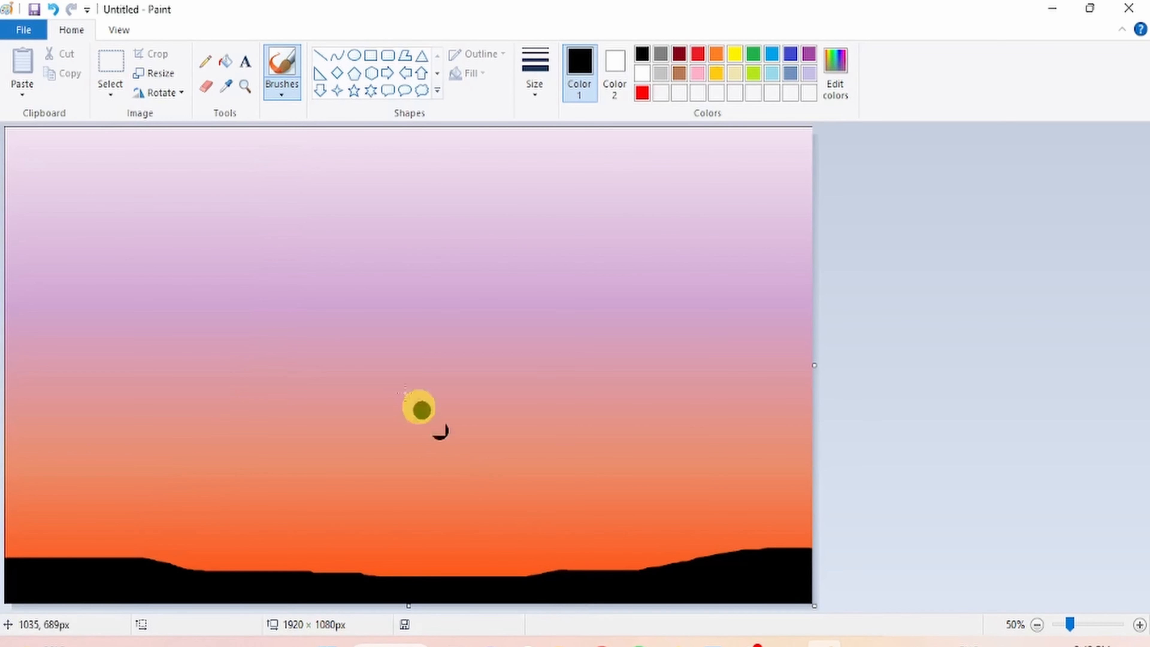
- Spray black grass texture along the whole ground ridge with the Airbrush
click(282, 95)
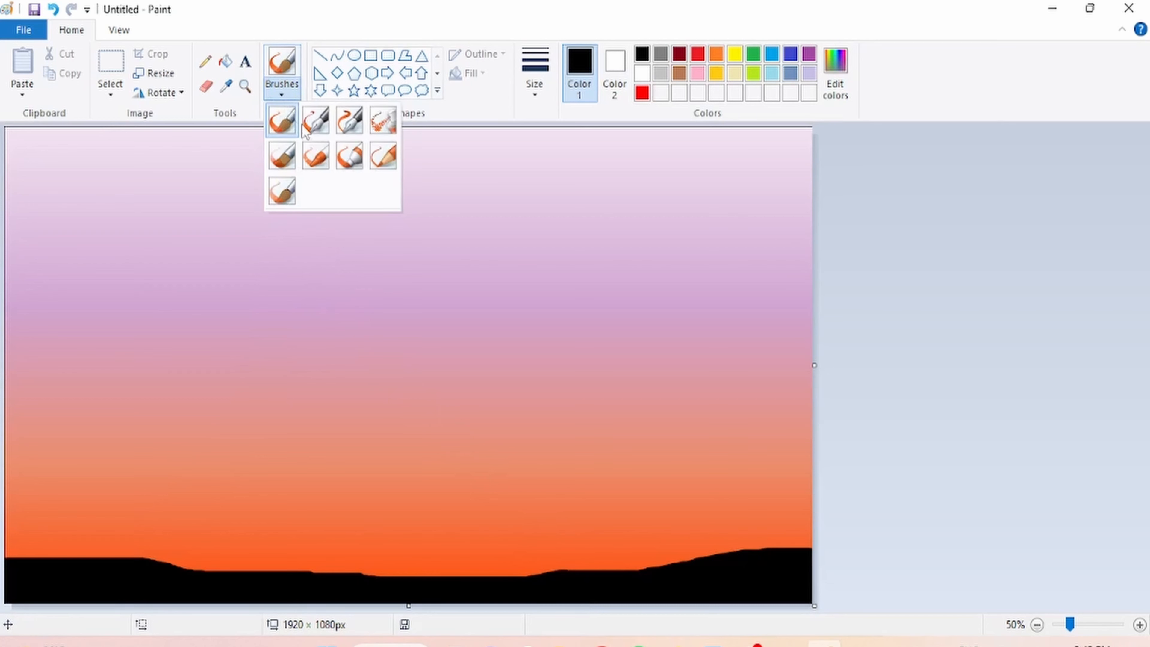
click(382, 120)
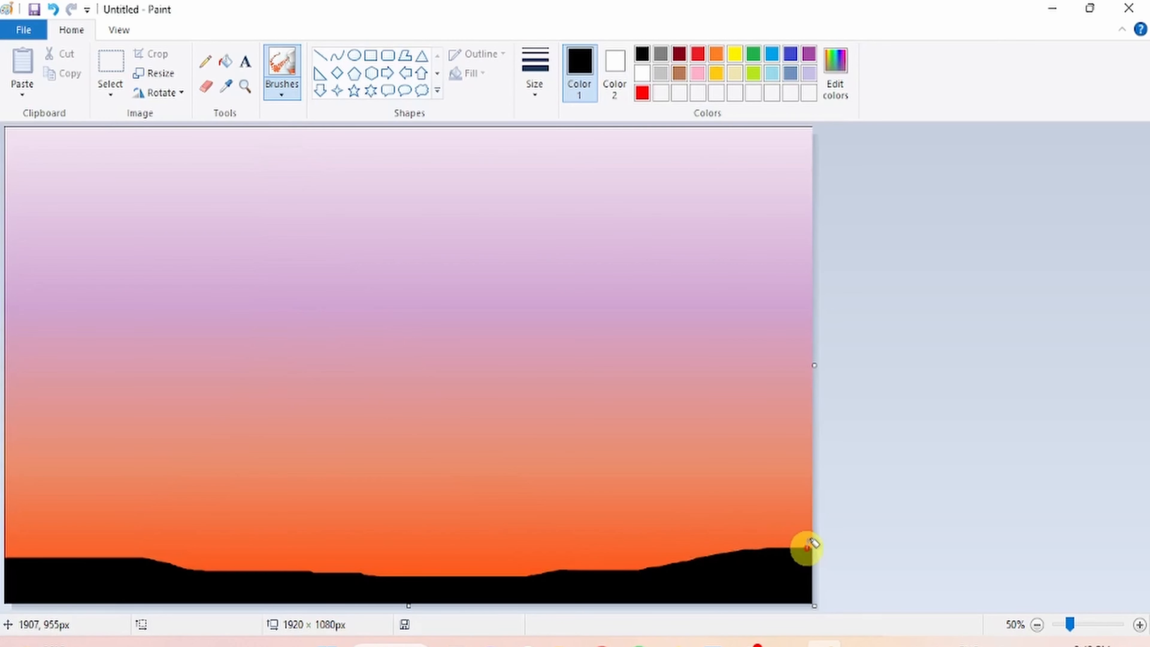
drag(787, 543, 595, 561)
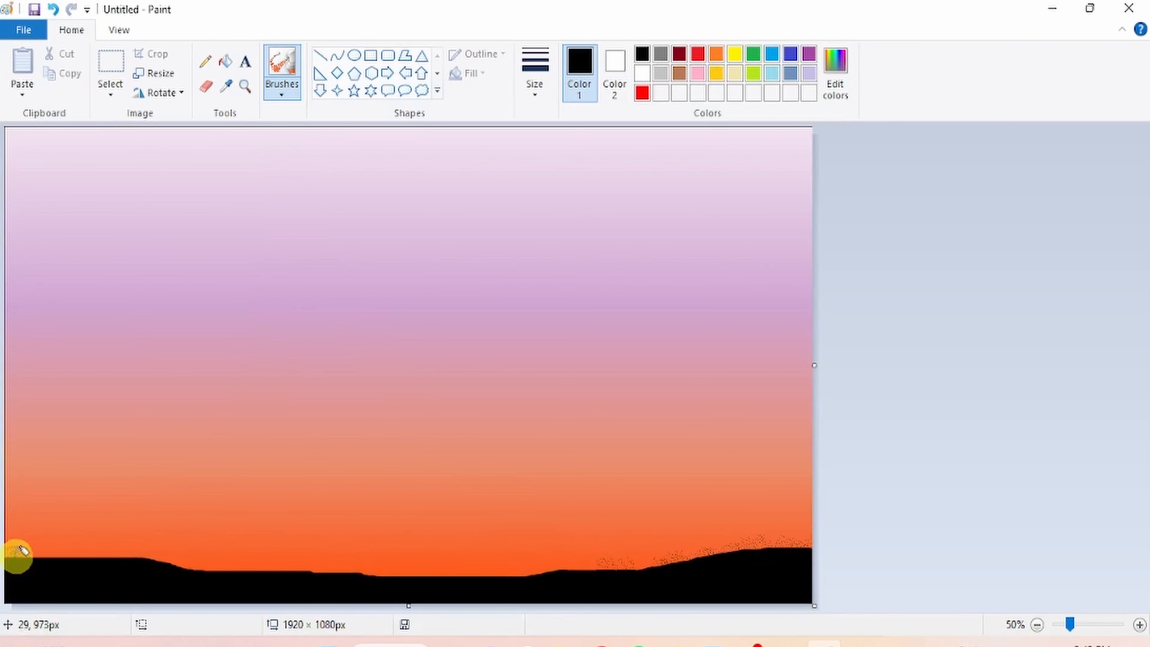
mouse_move(20, 550)
mouse_down()
mouse_move(305, 581)
mouse_move(588, 579)
mouse_move(733, 549)
mouse_up()
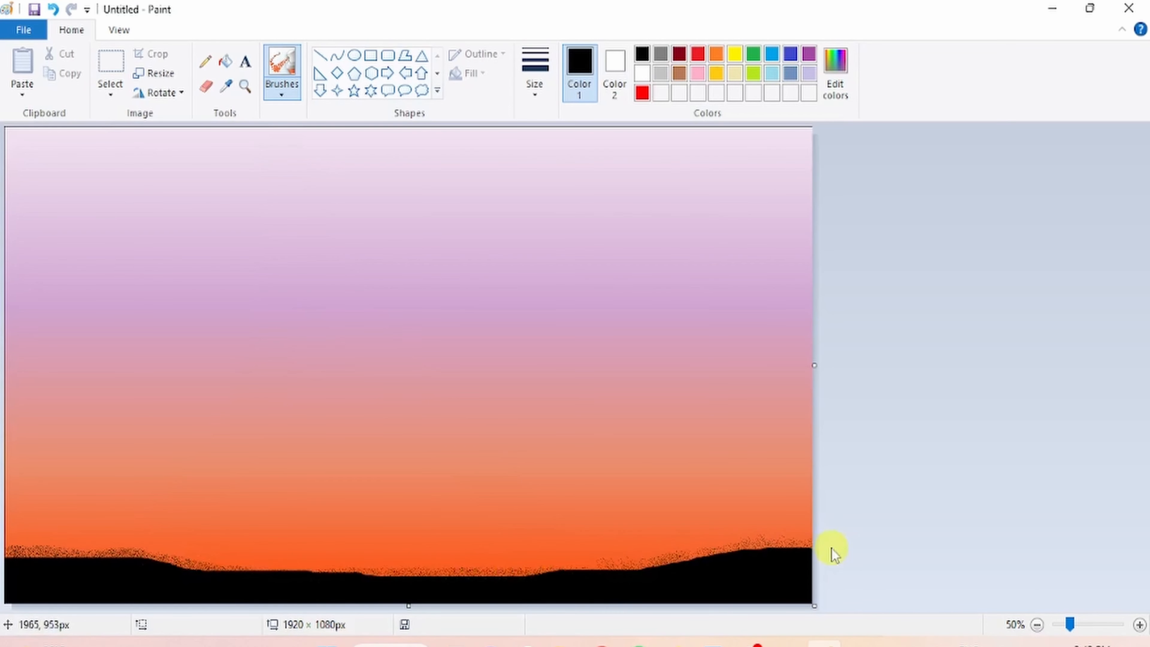
mouse_move(219, 570)
mouse_down()
mouse_move(316, 561)
mouse_move(528, 578)
mouse_move(811, 546)
mouse_up()
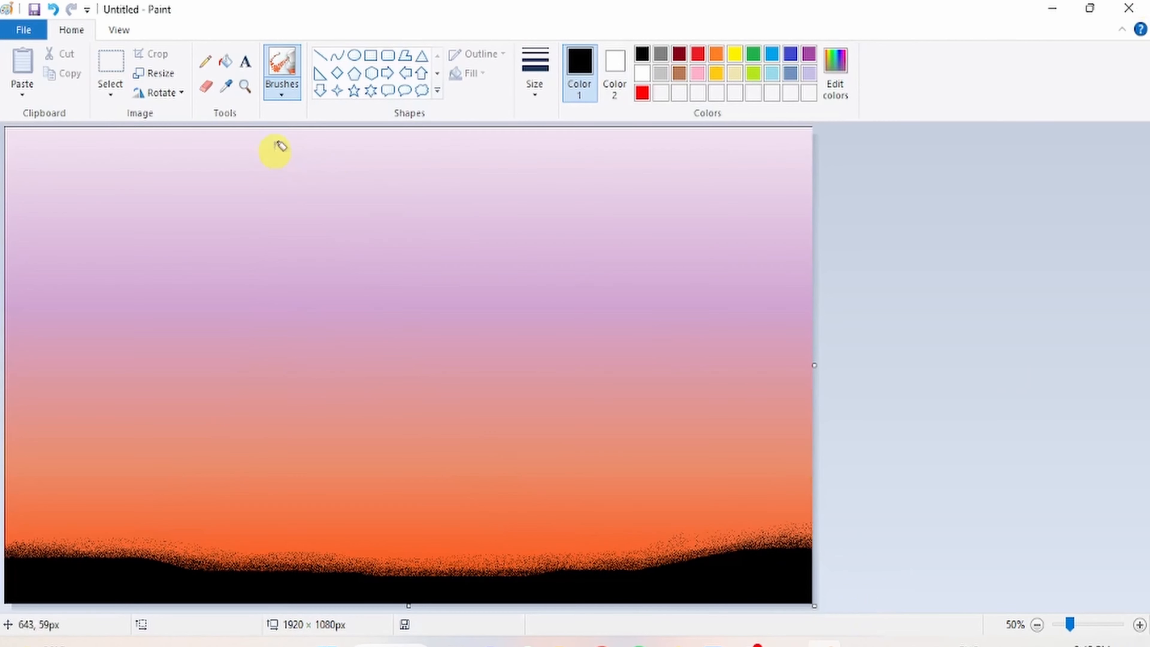
- Paint two thin black stems rising from the right-hand hill with the Watercolor brush at the third stroke size
click(281, 192)
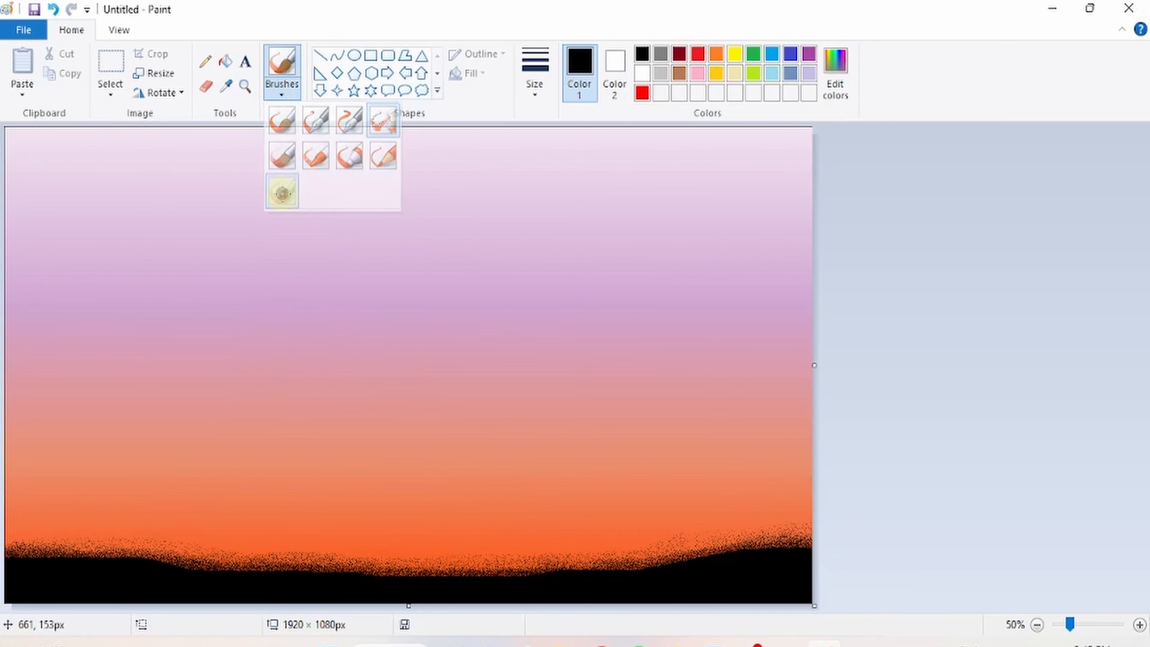
click(534, 106)
click(559, 188)
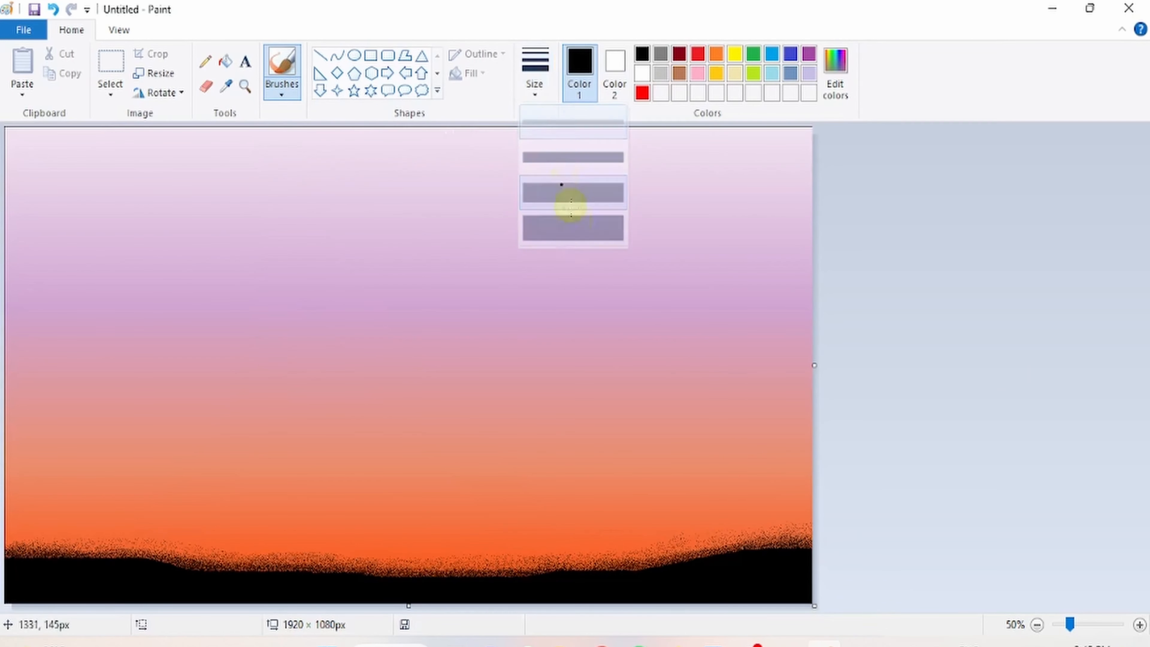
mouse_move(734, 451)
mouse_down()
mouse_move(756, 544)
mouse_move(771, 546)
mouse_up()
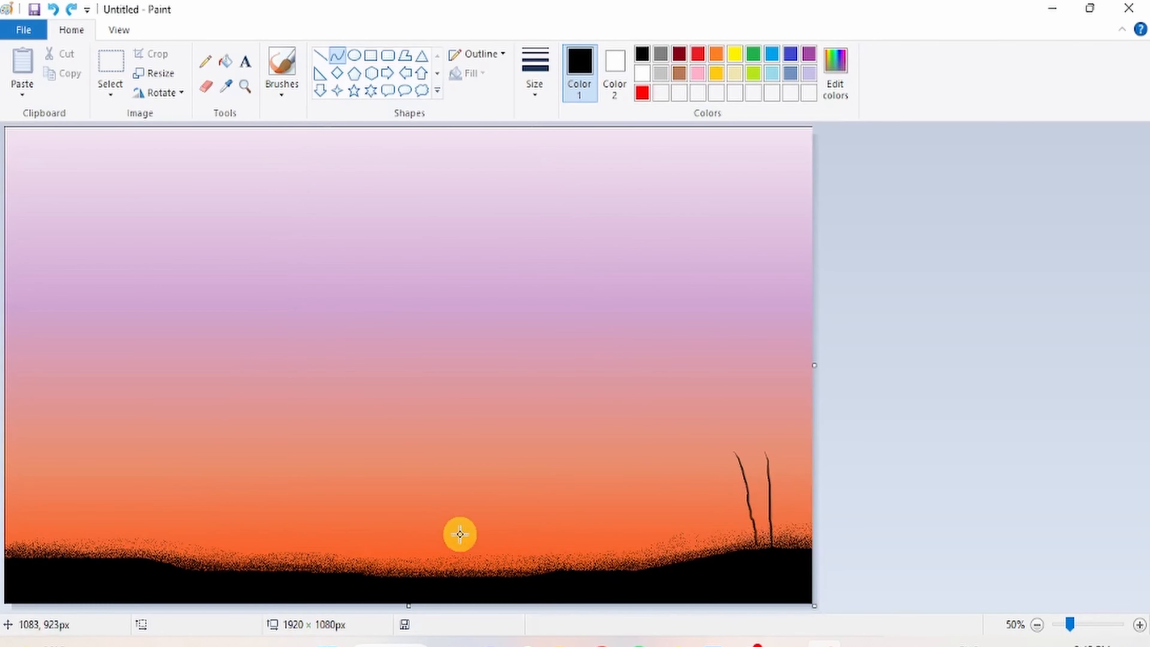
- Draw a solid yellow circle about 161 × 161 px with yellow outline as the sun, and place it just above the horizon, right of centre
click(337, 55)
click(355, 55)
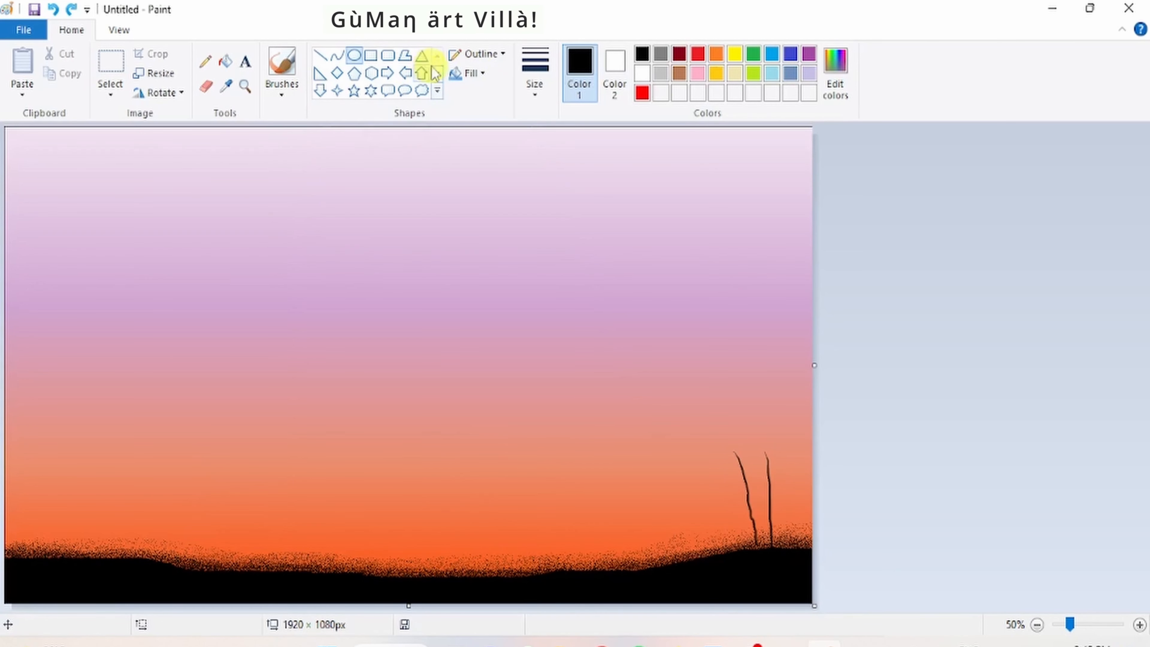
click(734, 56)
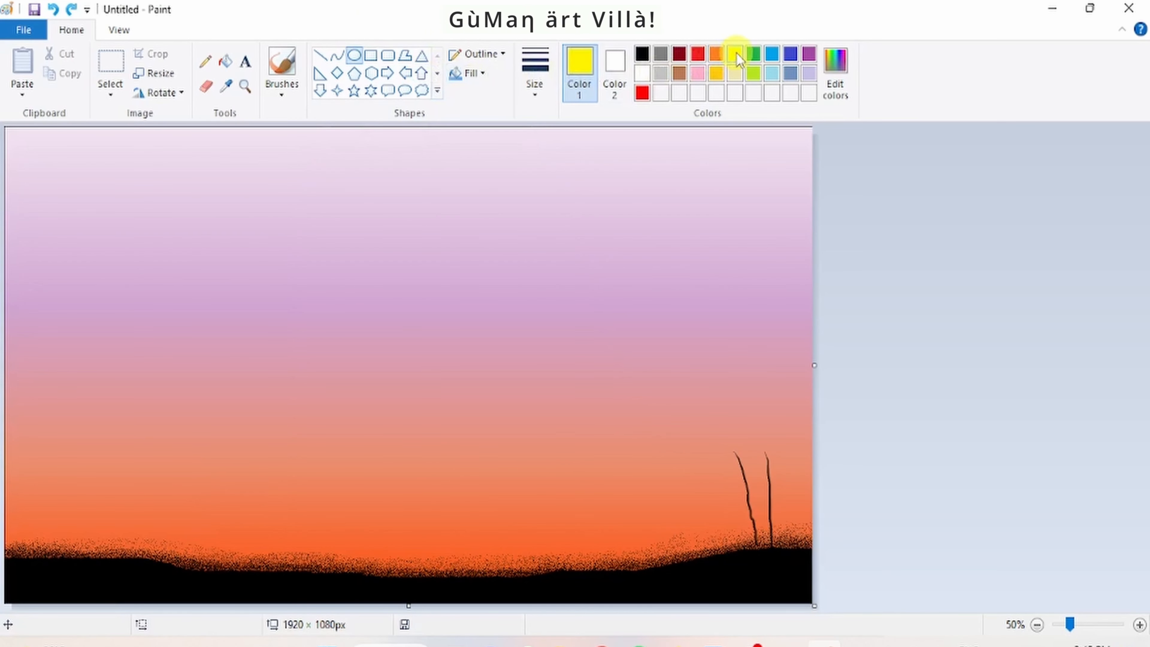
click(473, 74)
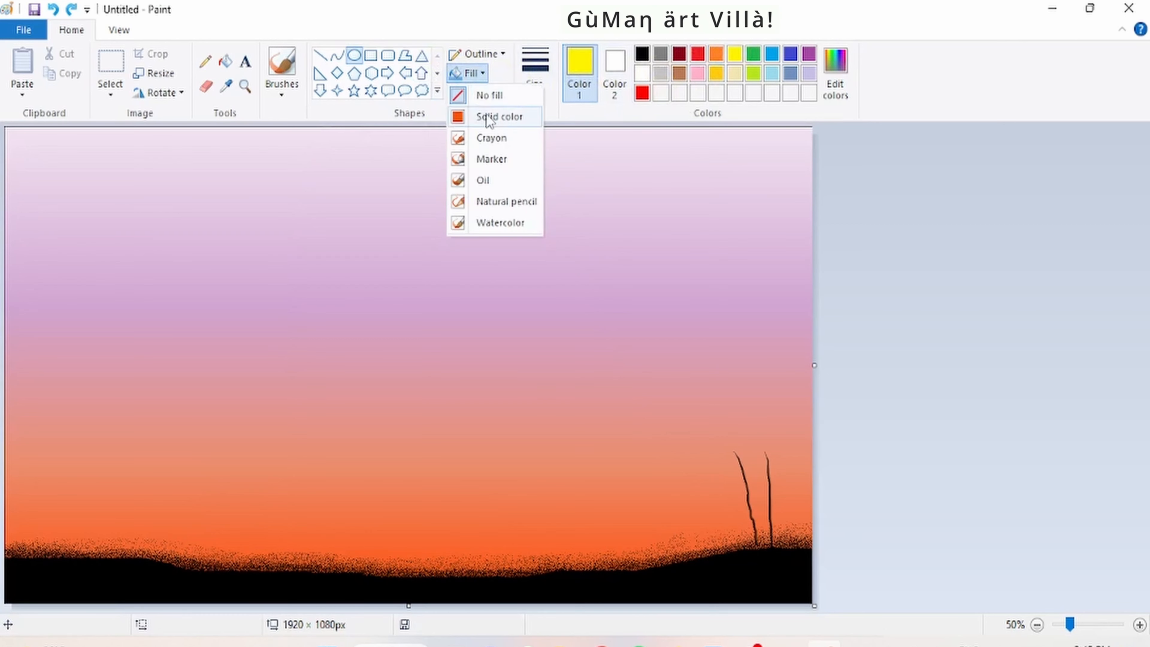
click(485, 116)
click(729, 59)
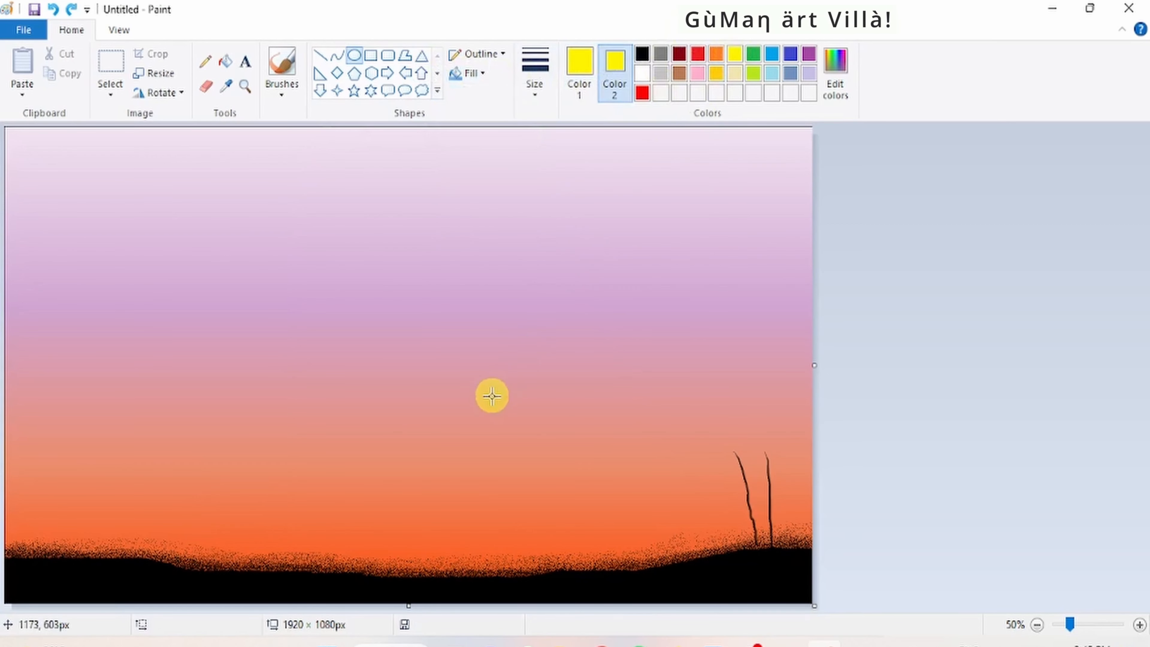
drag(490, 428, 551, 525)
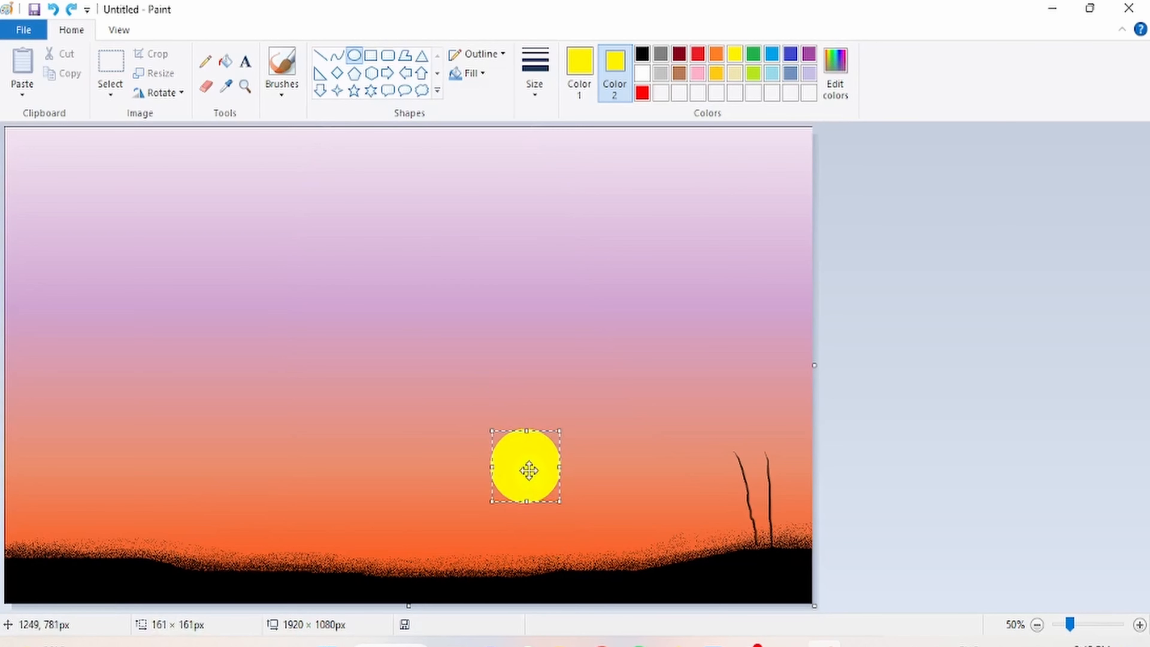
drag(529, 471, 565, 495)
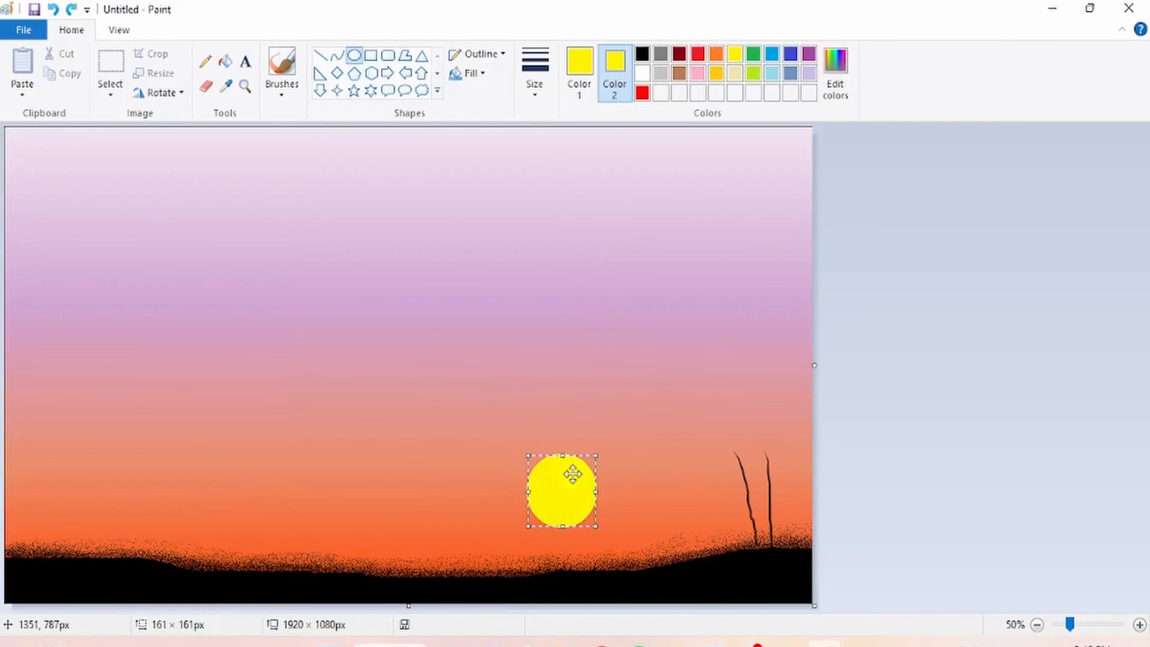
- Recolor the sun's fill and outline to the basic pale yellow (RGB 255, 255, 128)
click(835, 66)
click(748, 247)
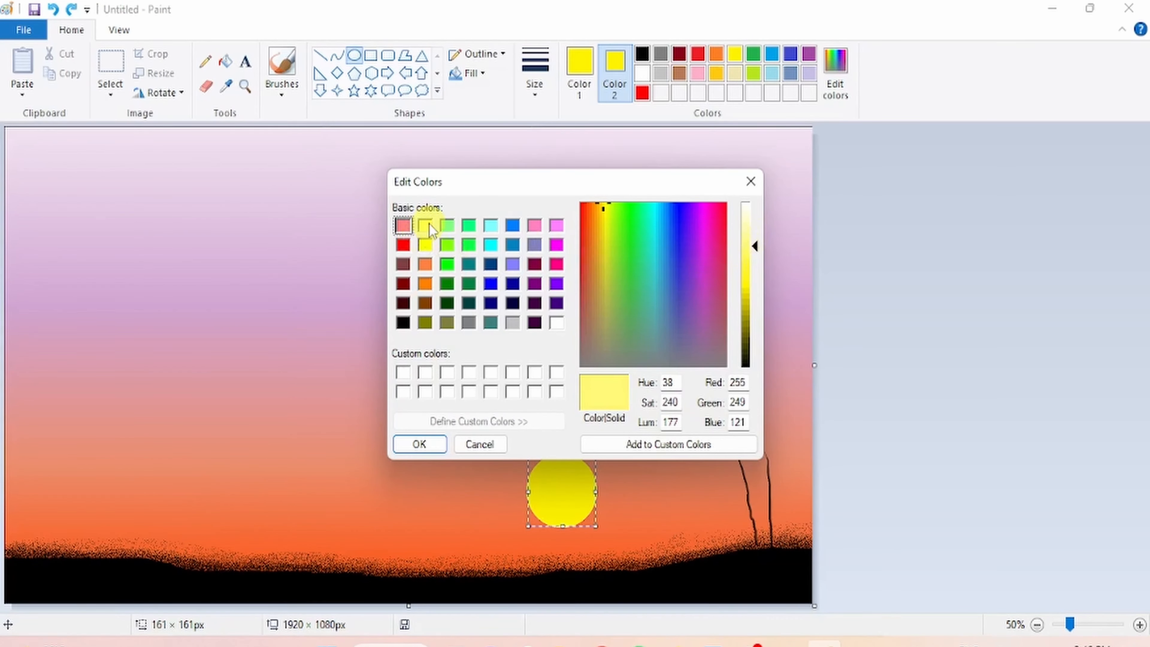
click(426, 245)
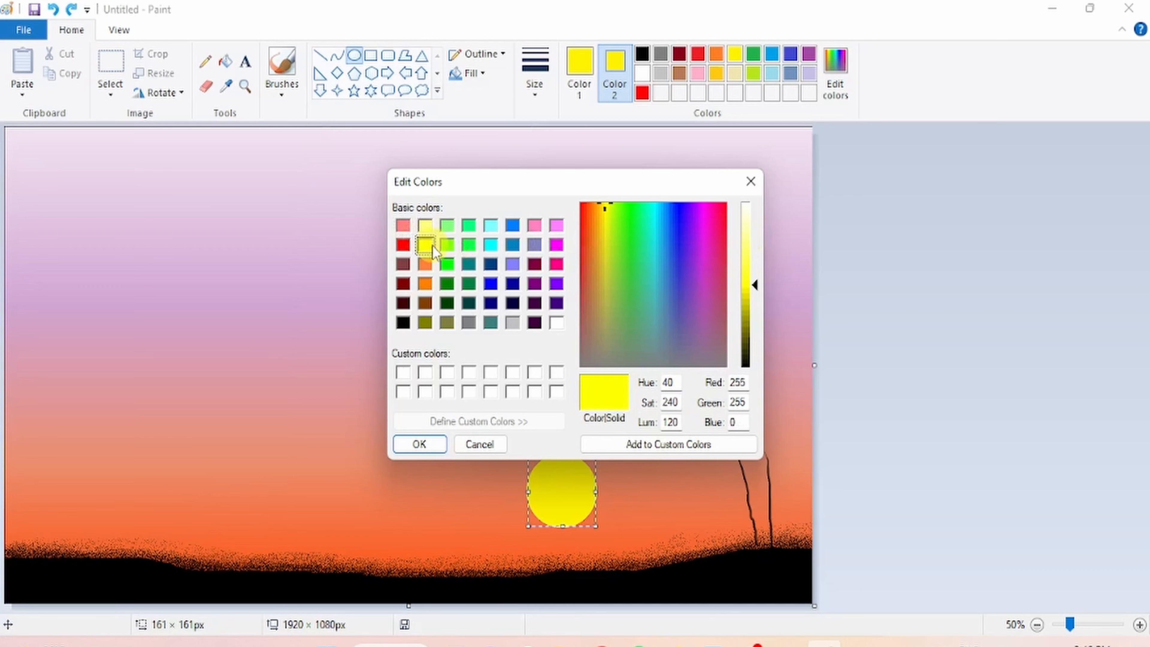
click(425, 227)
click(419, 444)
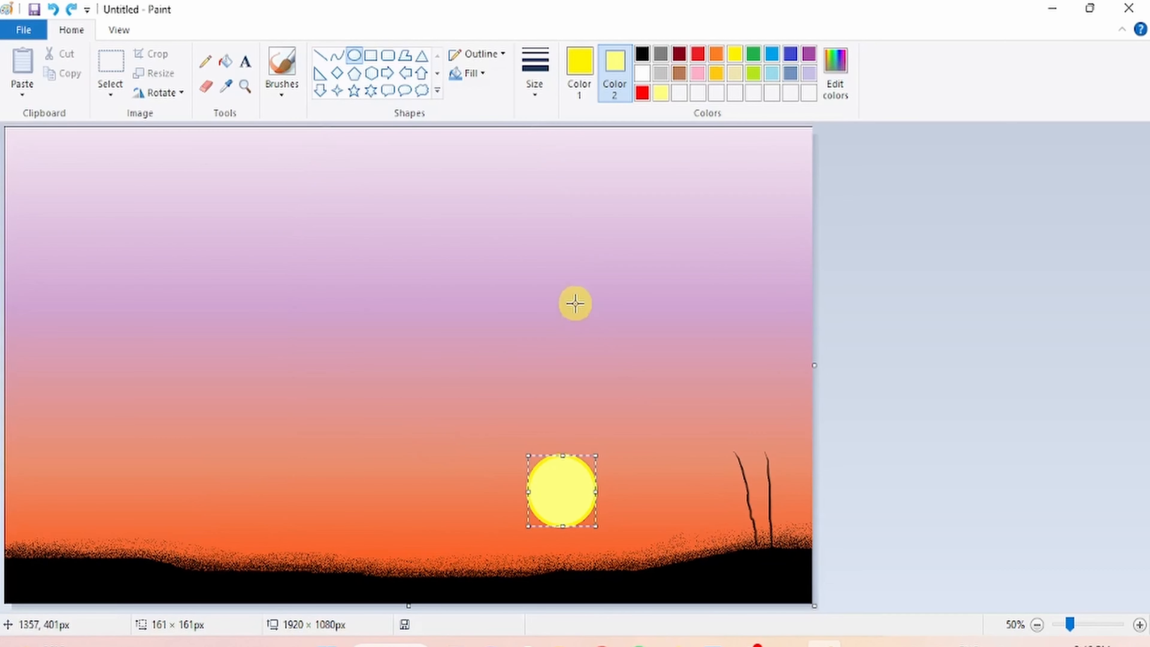
click(642, 94)
click(662, 94)
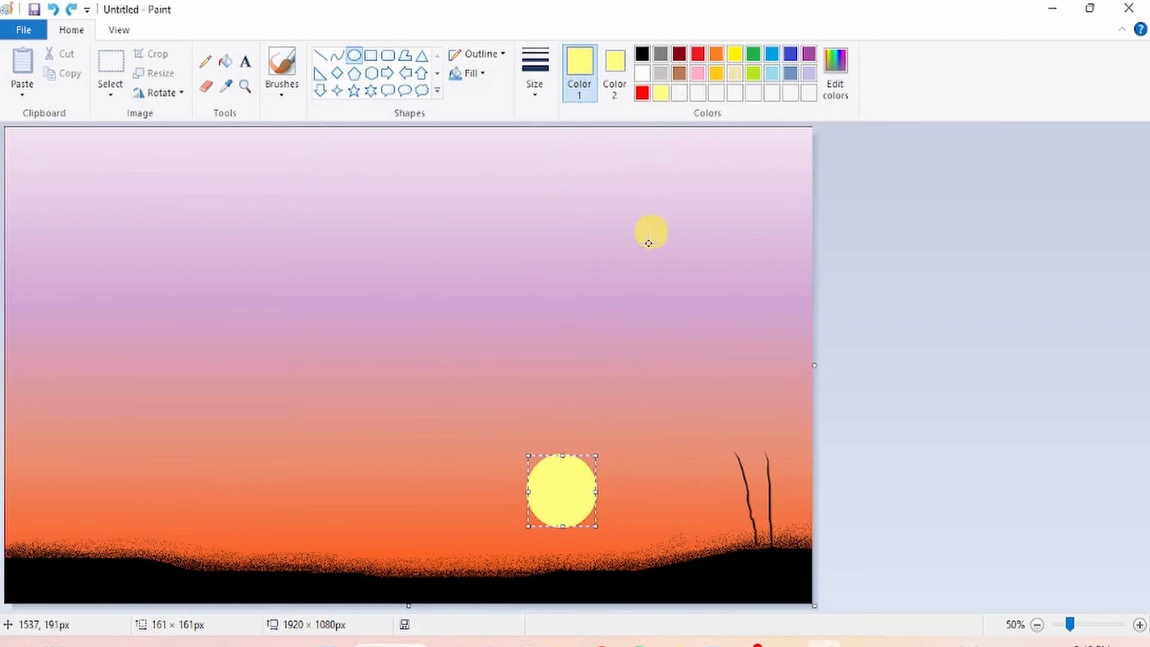
- Lighten the sun's outline and fill to a paler yellow with luminosity 198 (RGB 255, 255, 166)
click(834, 70)
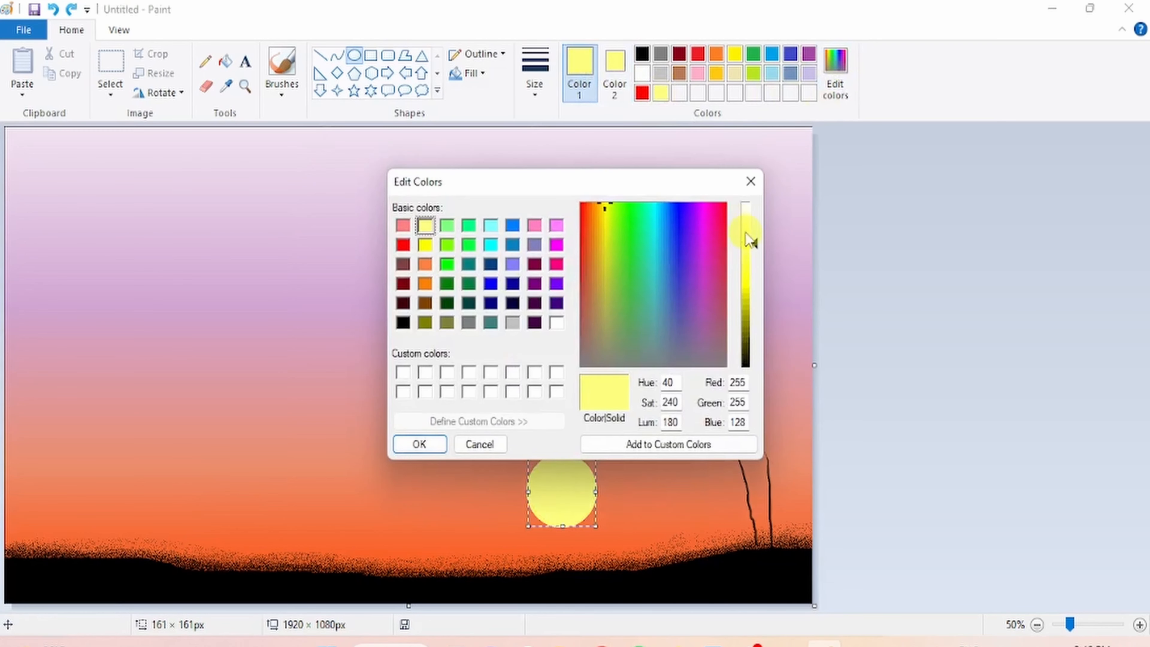
click(419, 444)
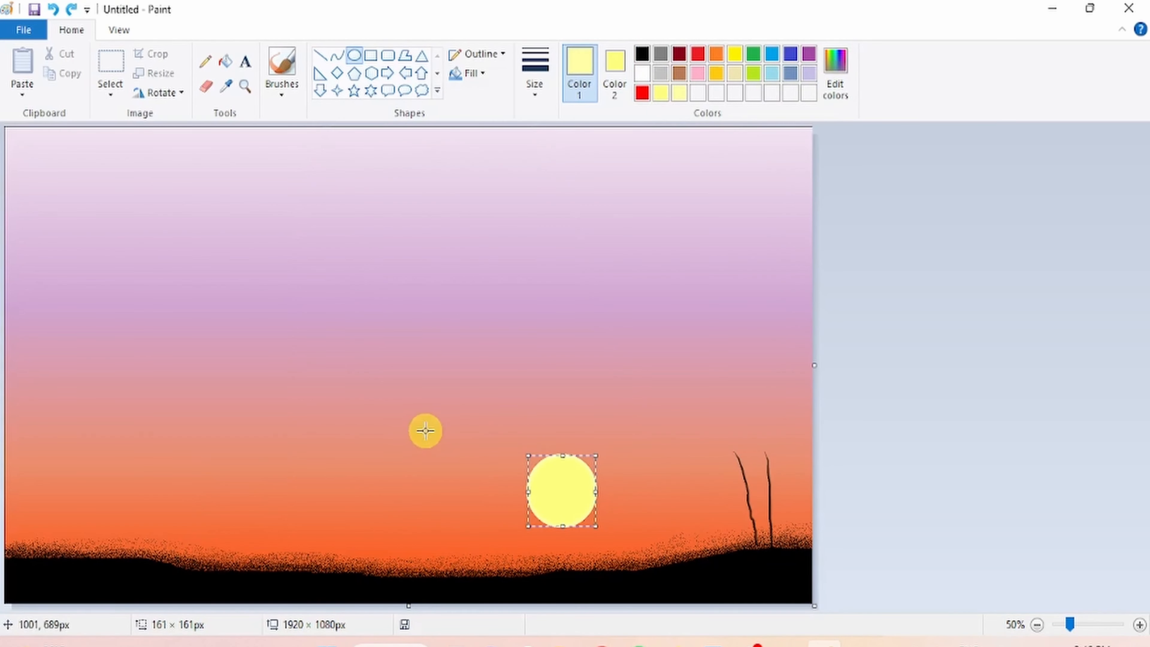
click(629, 80)
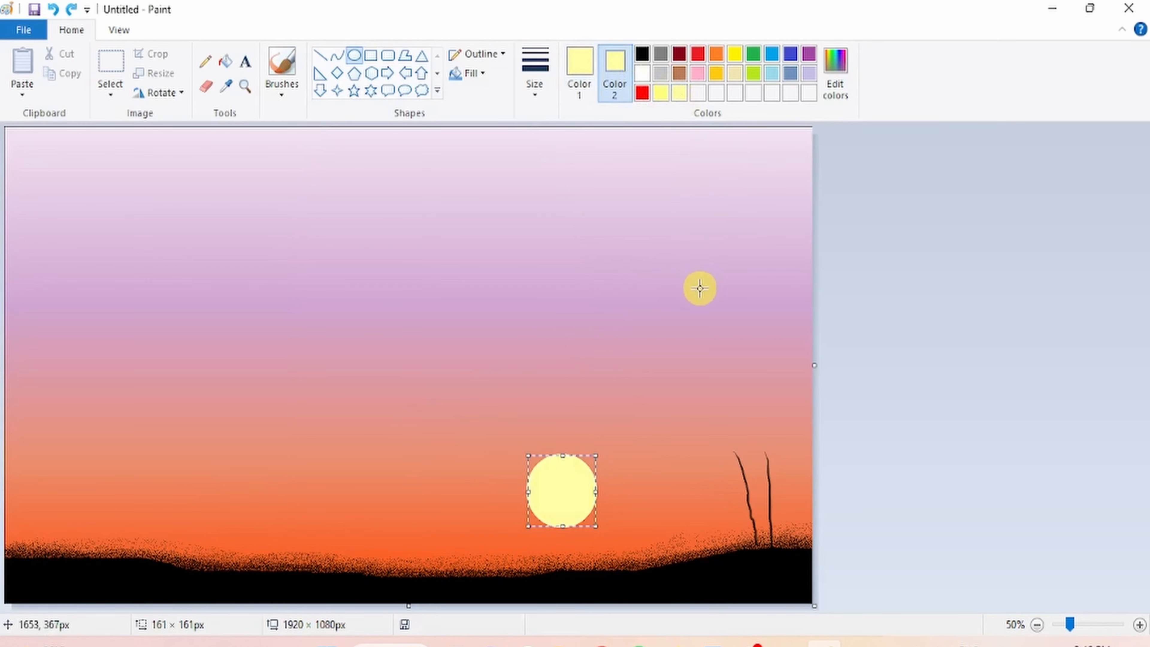
- Darken the sun's fill to a slightly deeper pale yellow and give its outline the same color
click(836, 73)
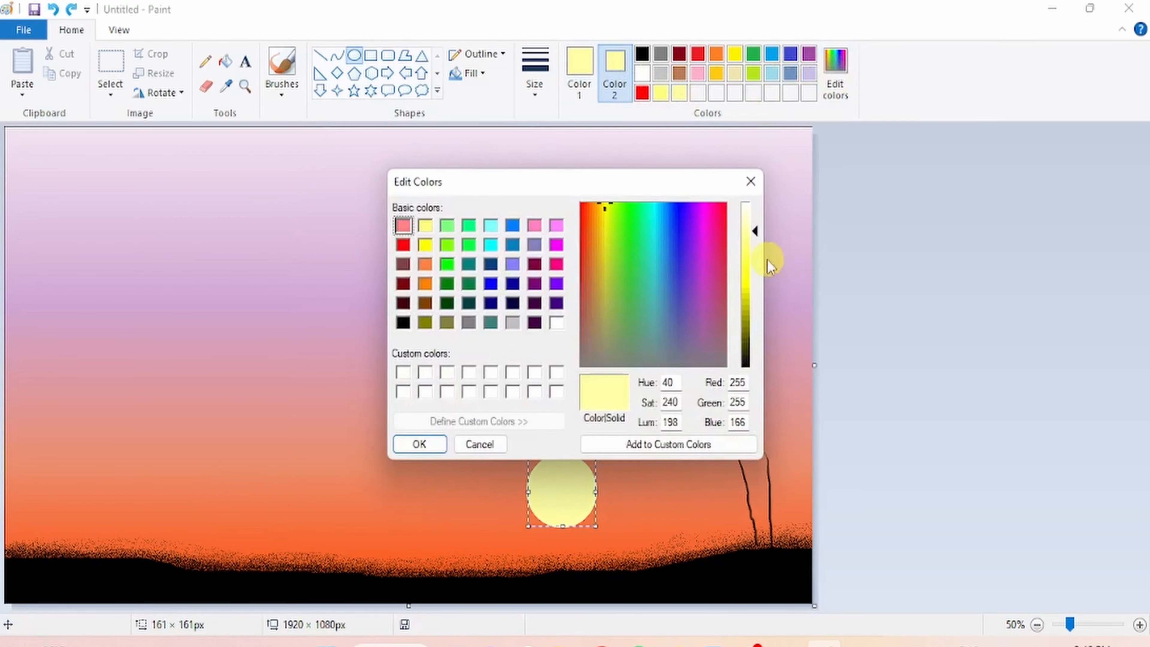
click(417, 444)
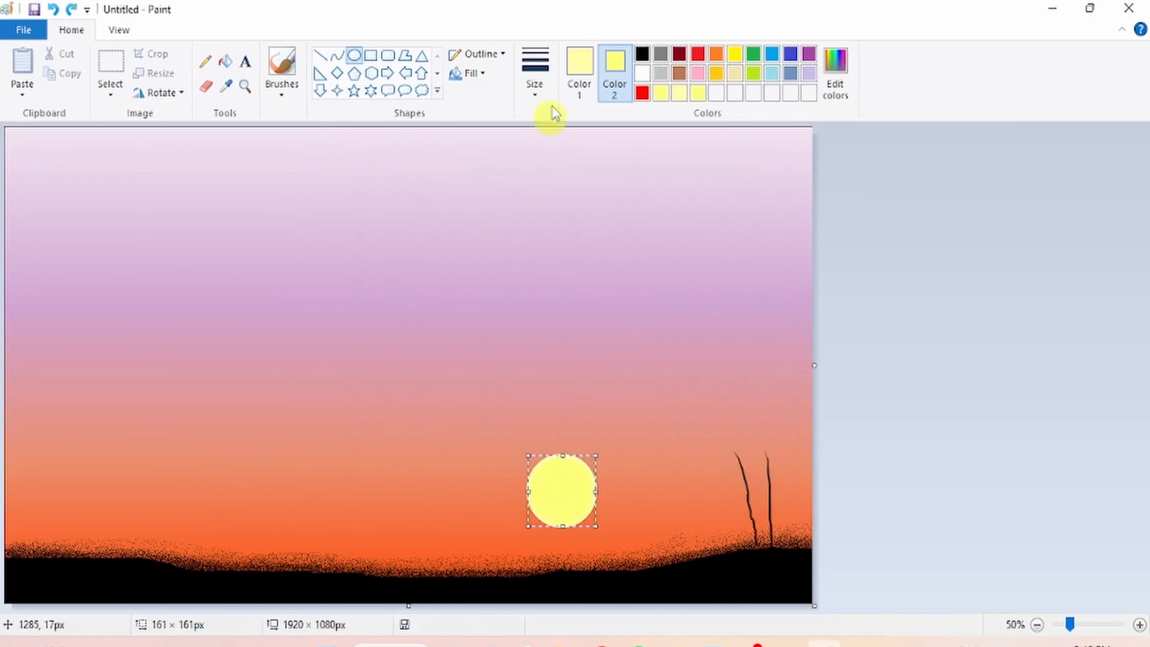
click(581, 67)
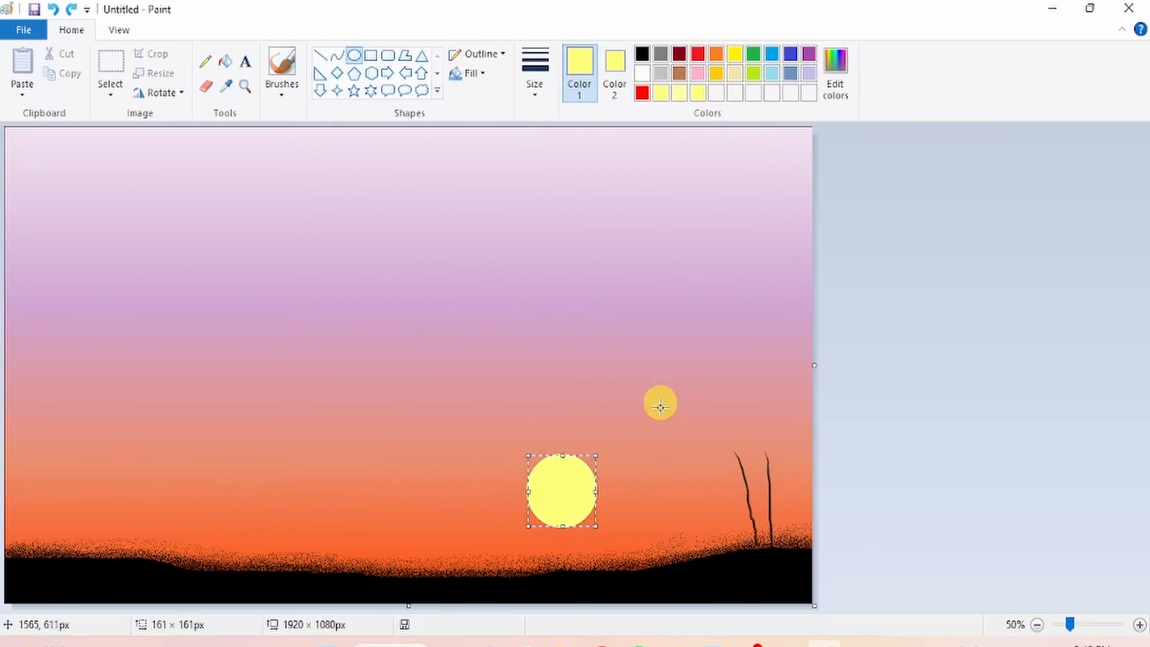
- Draw a black curved stem about 509 px tall beside the sun's right edge, arching over it, at the second stroke size
click(534, 95)
click(551, 157)
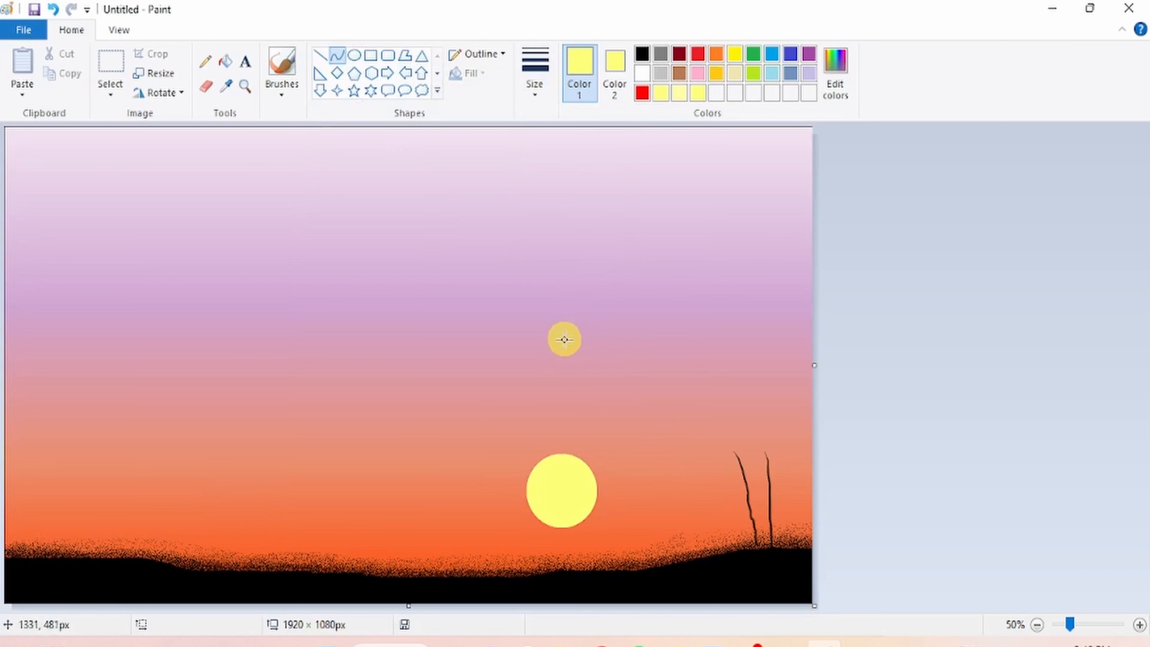
drag(552, 354, 608, 579)
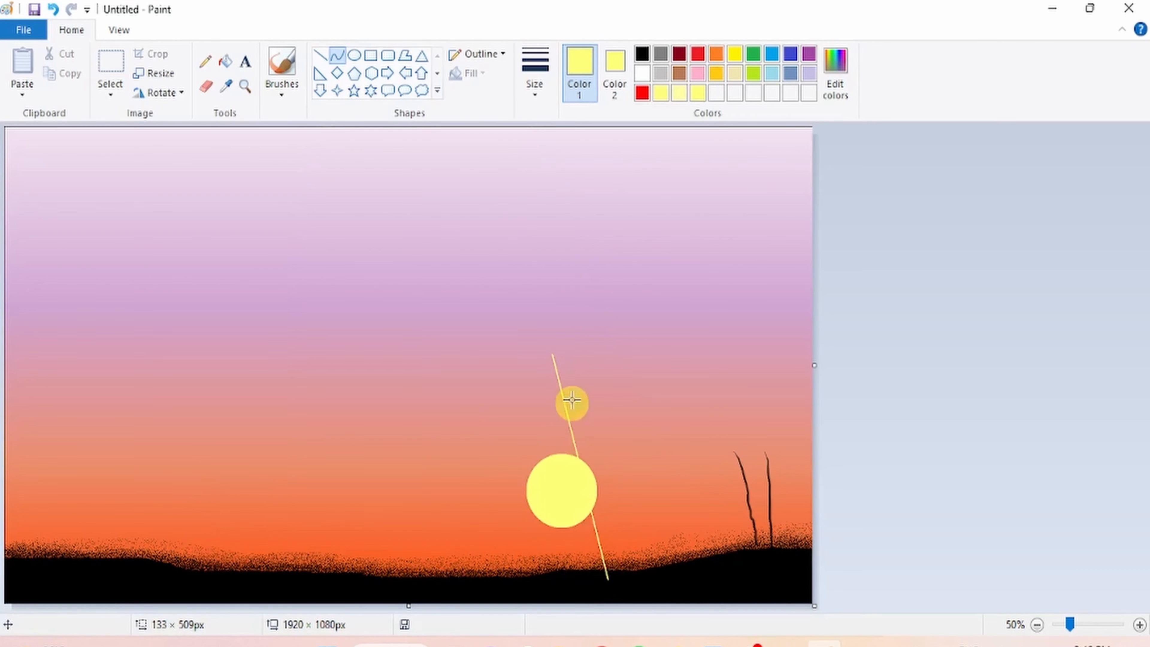
drag(572, 400, 604, 490)
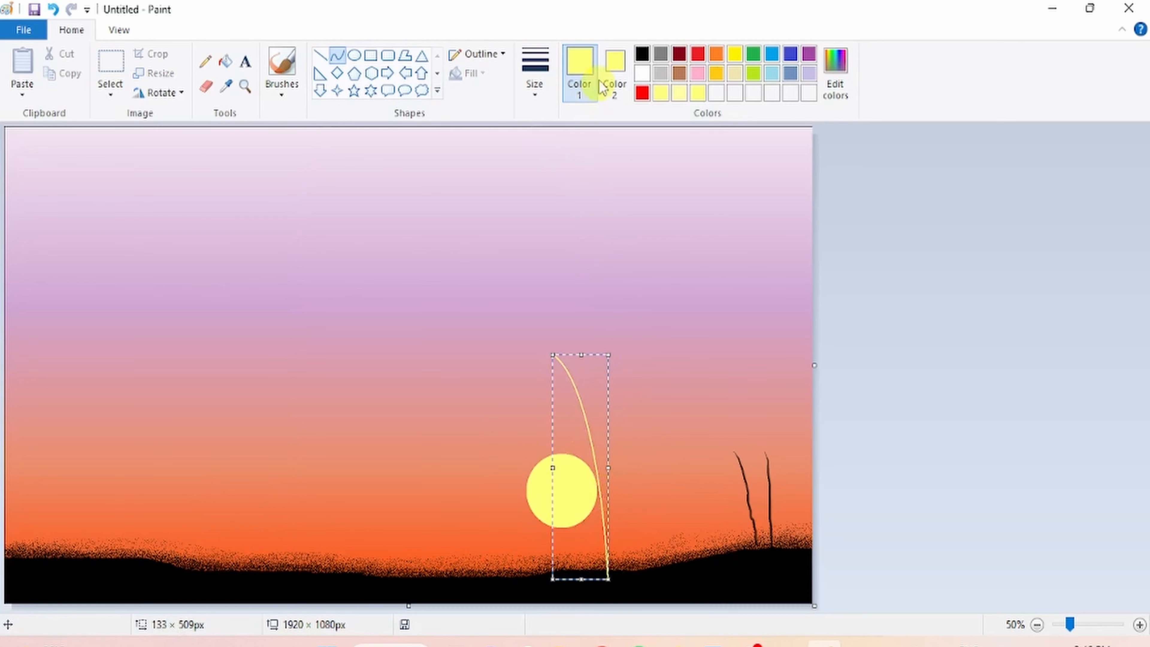
click(641, 55)
click(645, 56)
click(662, 226)
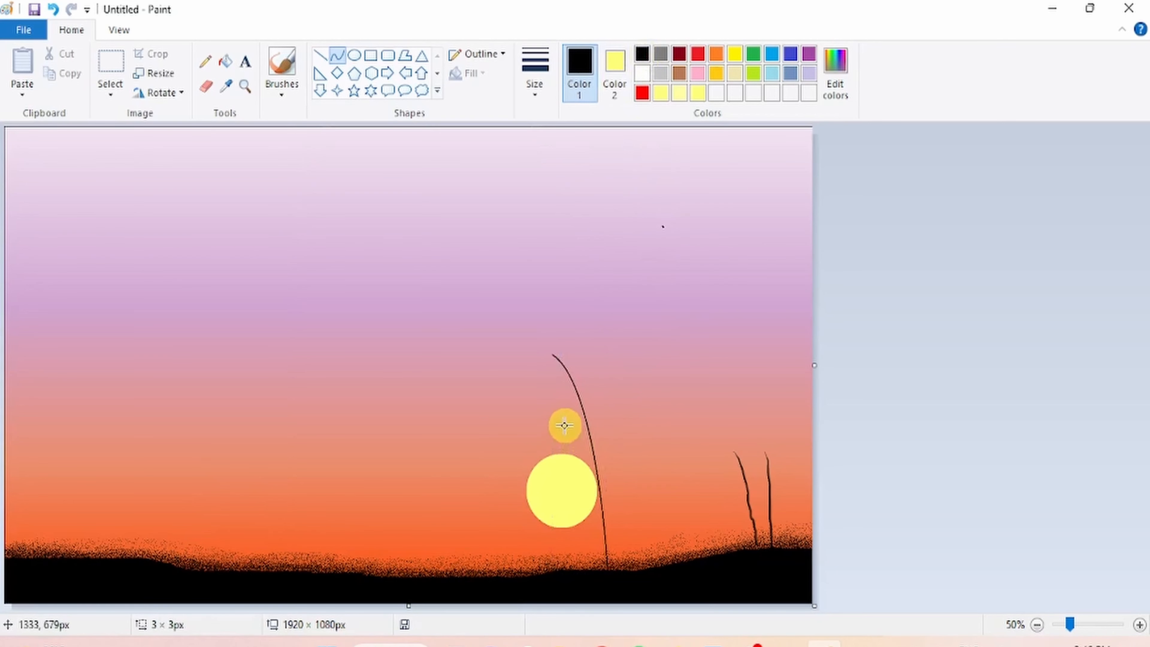
drag(572, 456, 599, 536)
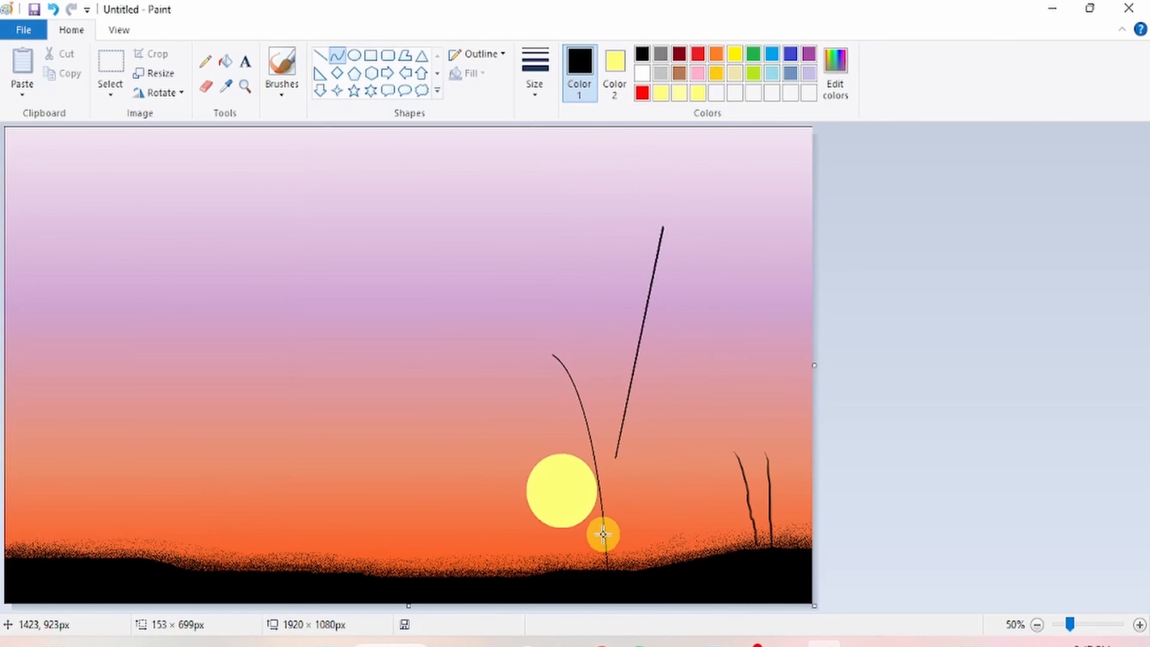
- Add three curved black stems from the same base: two shorter ones bending across the sun and one more upright to the right
drag(551, 400, 605, 569)
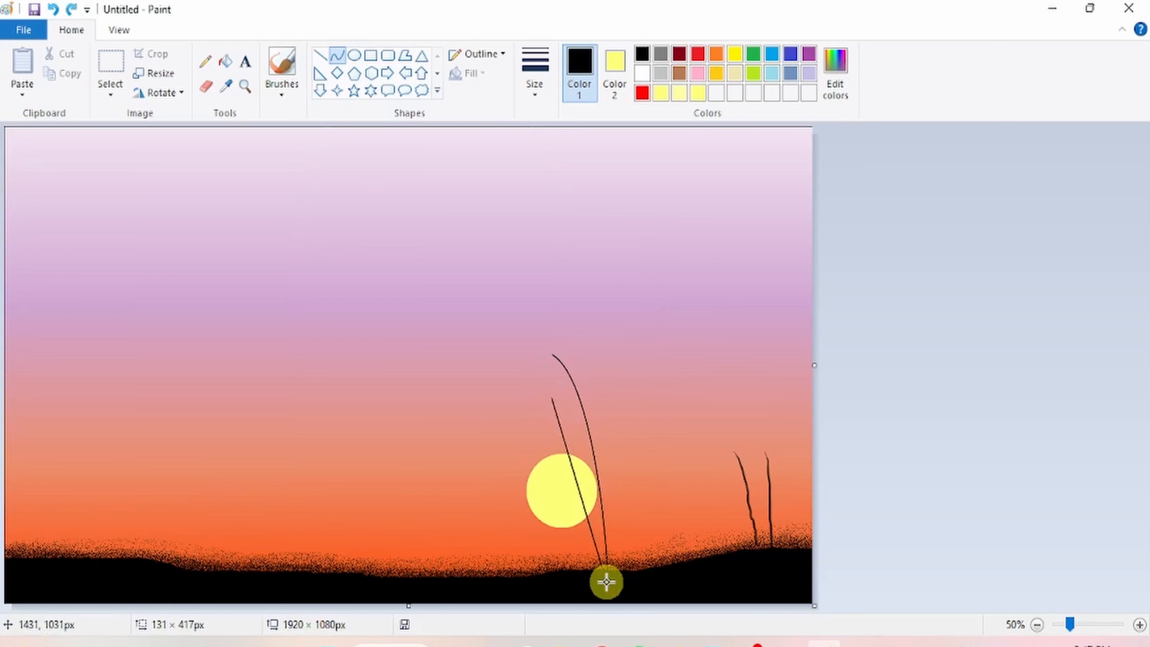
mouse_move(577, 449)
mouse_down()
mouse_move(567, 406)
mouse_move(591, 466)
mouse_up()
click(647, 460)
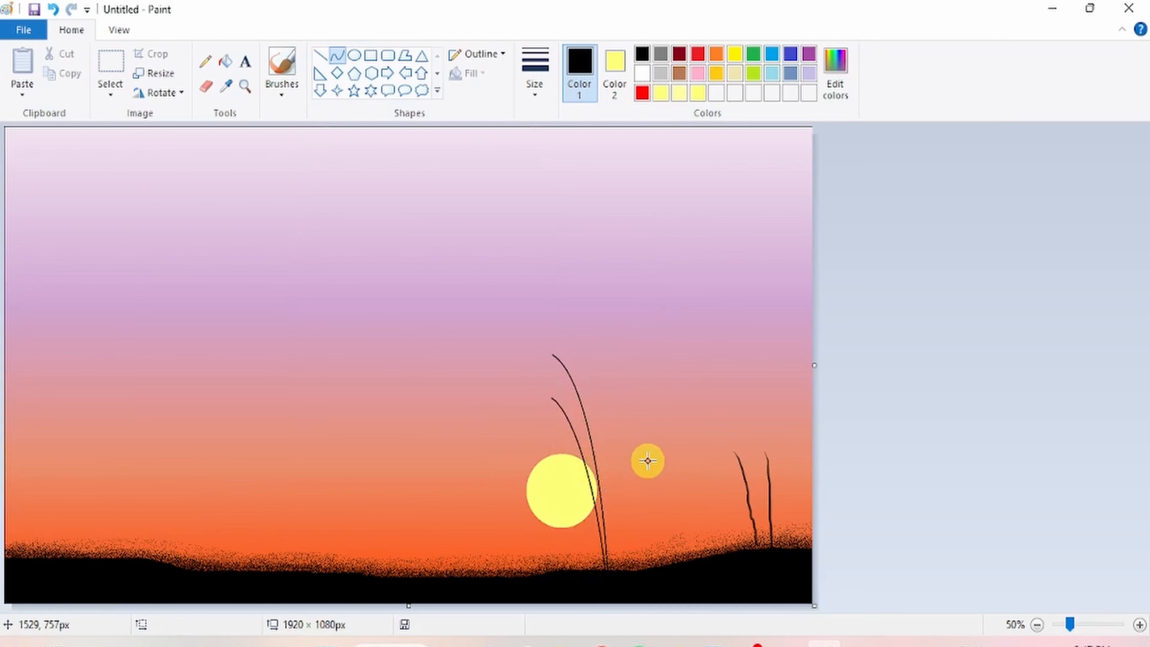
drag(607, 413, 612, 568)
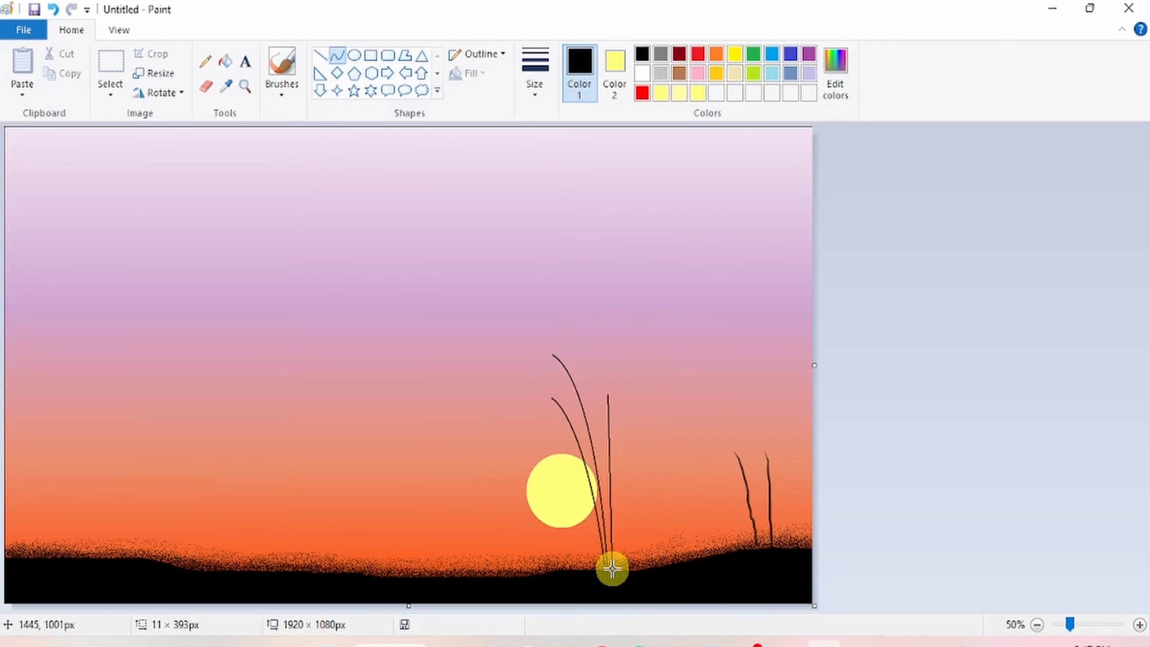
click(622, 411)
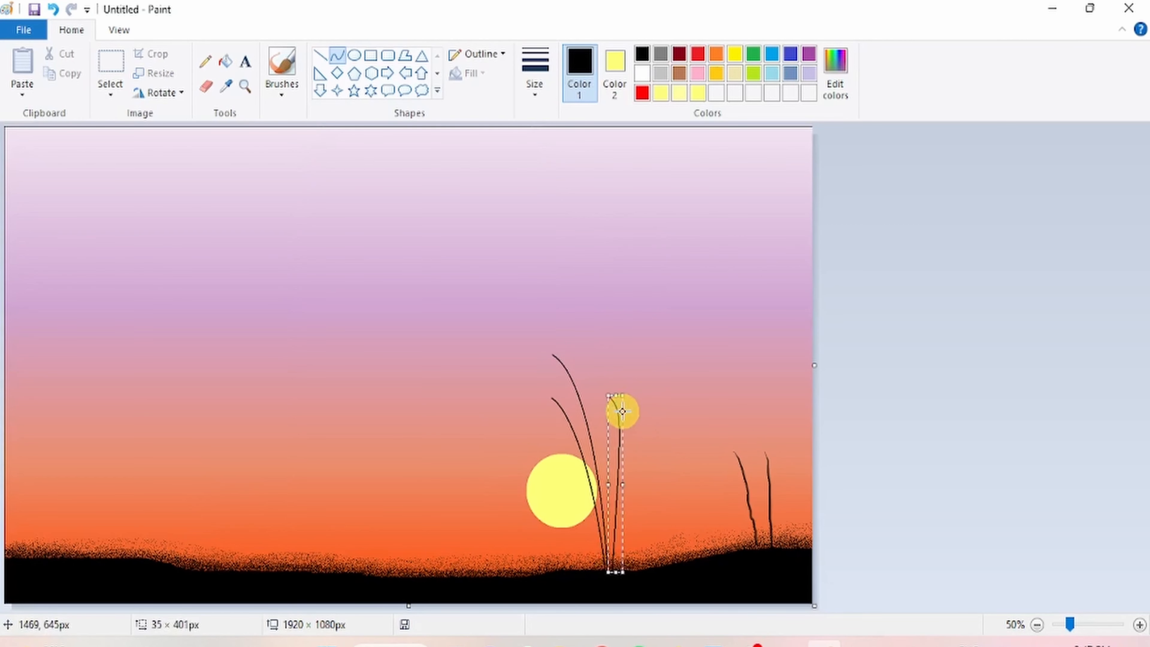
drag(623, 411, 614, 484)
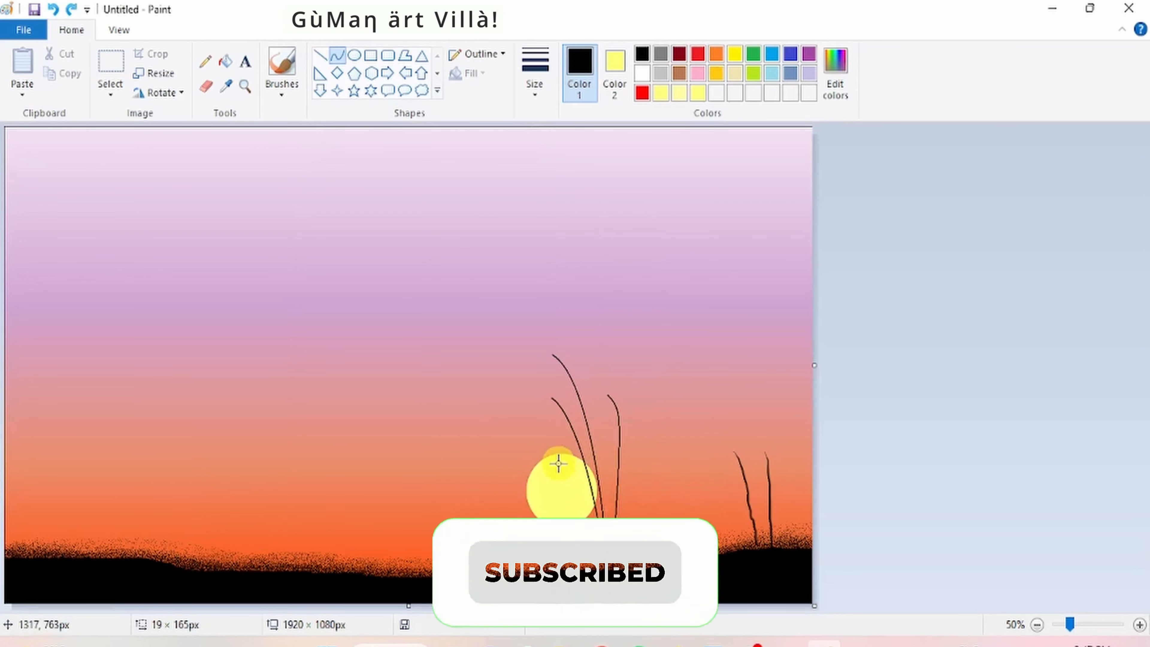
drag(543, 440, 608, 588)
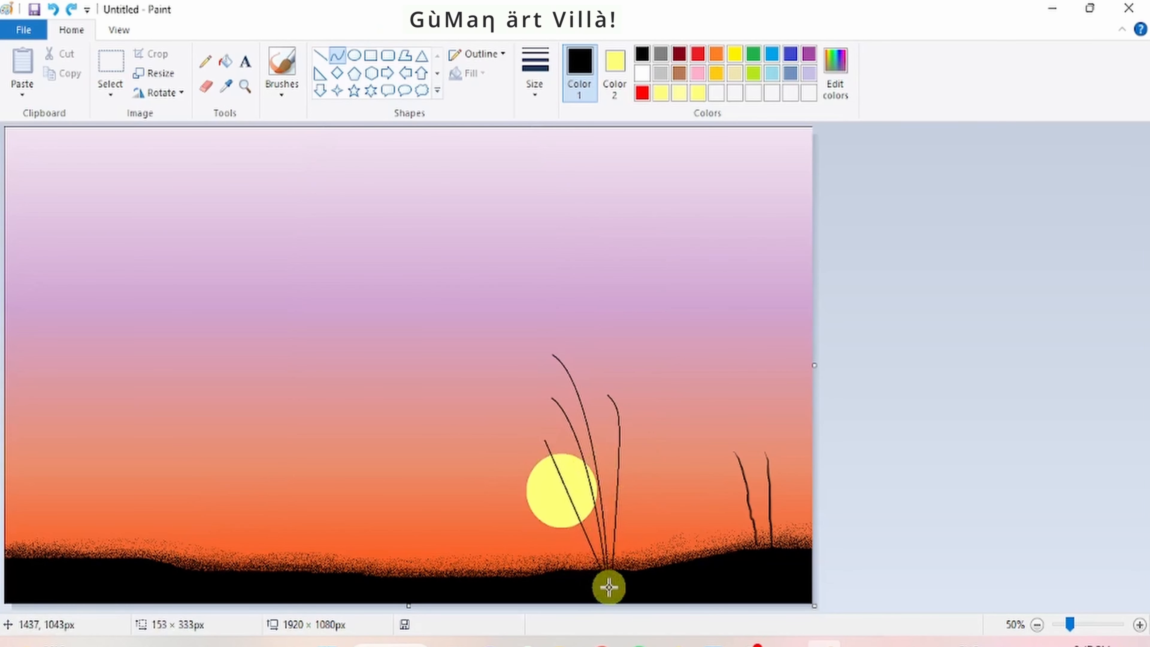
drag(595, 547, 576, 461)
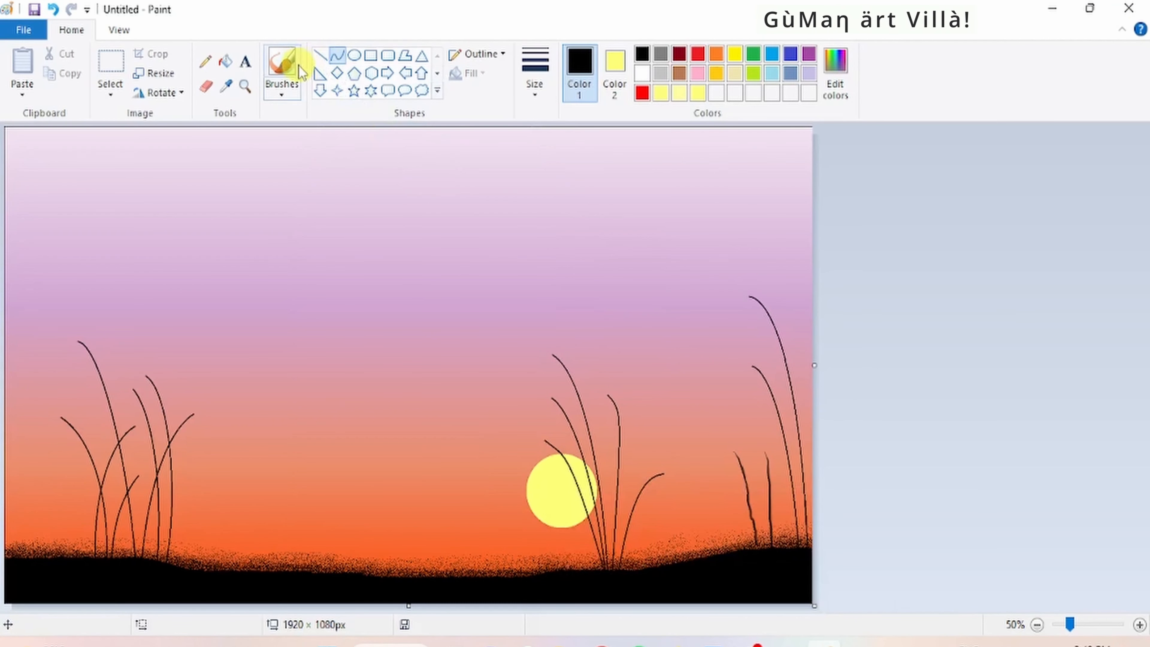
- Paint a black seed head of short bristles along the drooping tip of the tallest stem above the sun, using the basic Brush
click(284, 92)
click(289, 126)
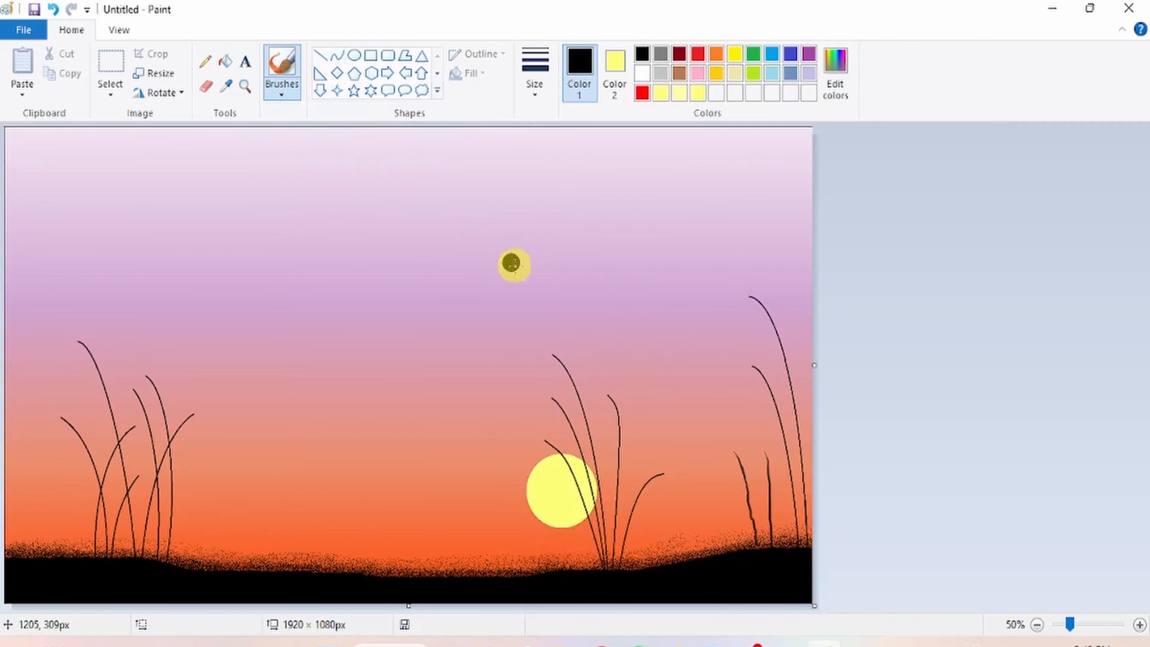
click(534, 73)
click(549, 129)
click(535, 73)
click(552, 200)
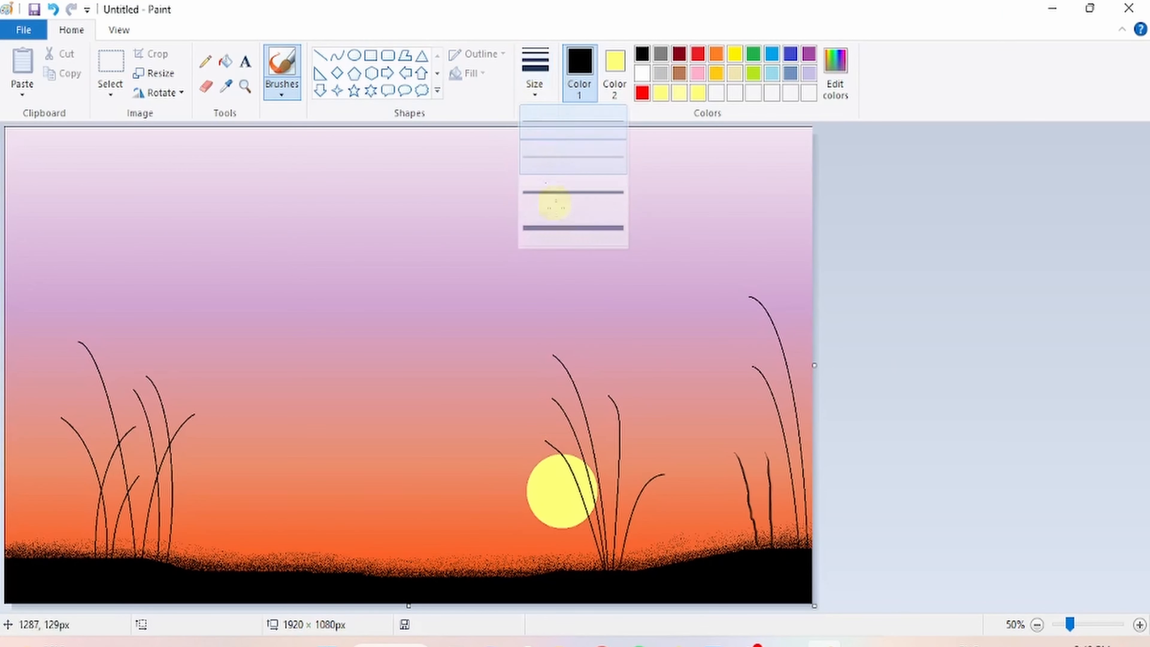
click(245, 86)
click(585, 403)
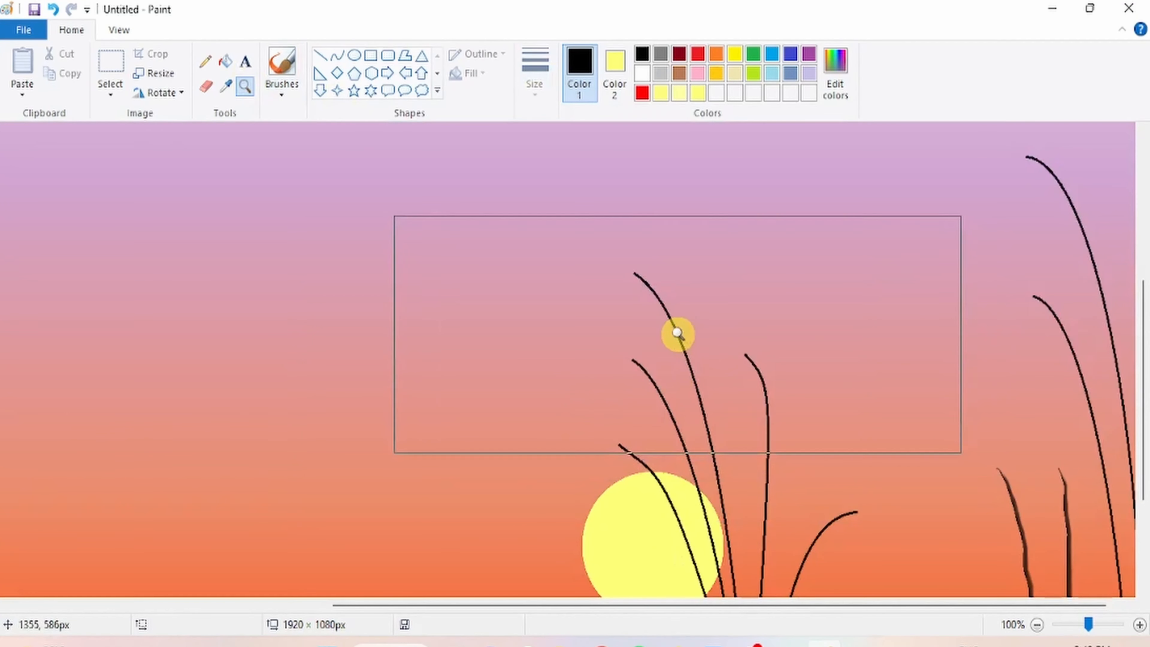
click(281, 86)
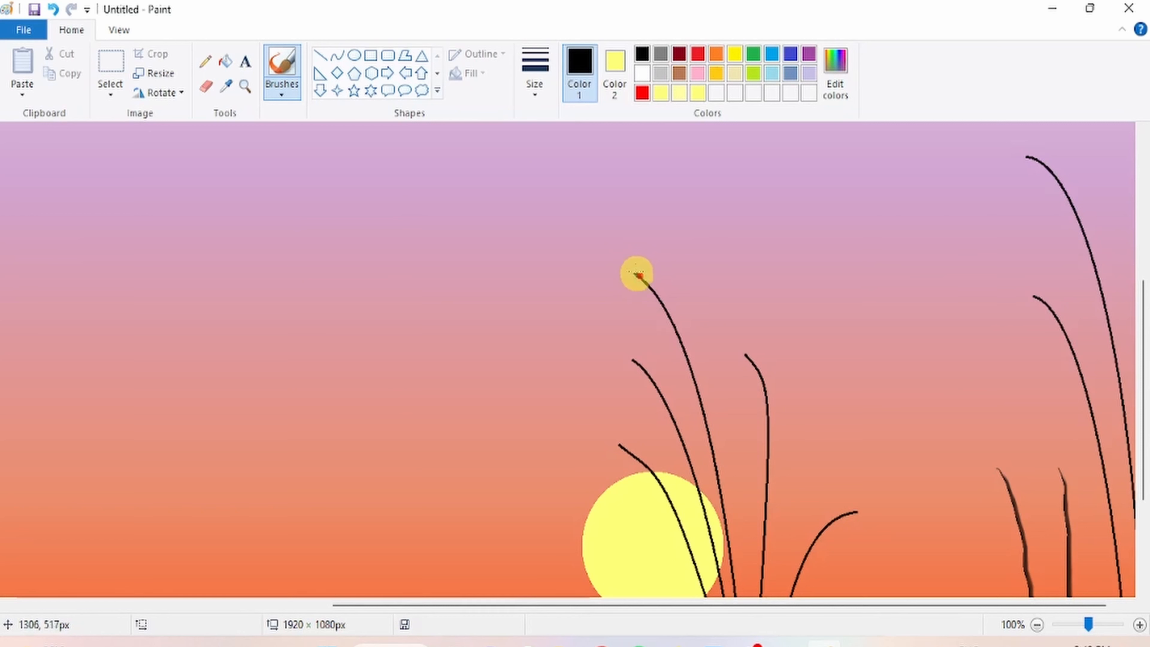
drag(644, 273, 677, 321)
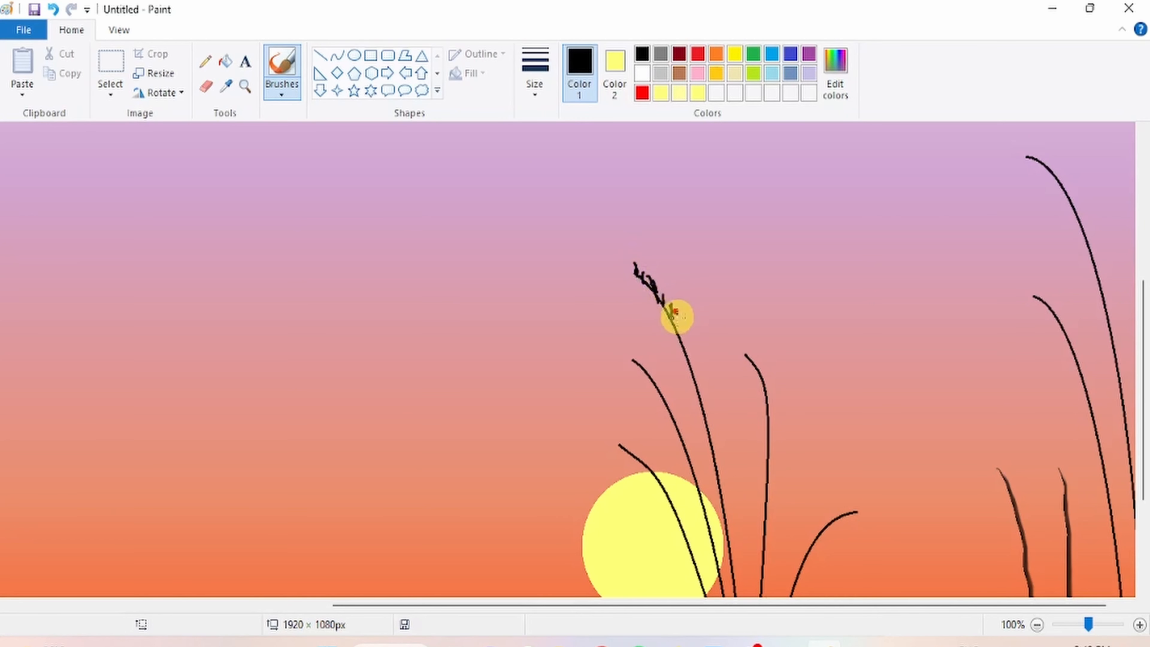
mouse_move(624, 267)
mouse_down()
mouse_move(644, 282)
mouse_move(632, 282)
mouse_move(678, 329)
mouse_up()
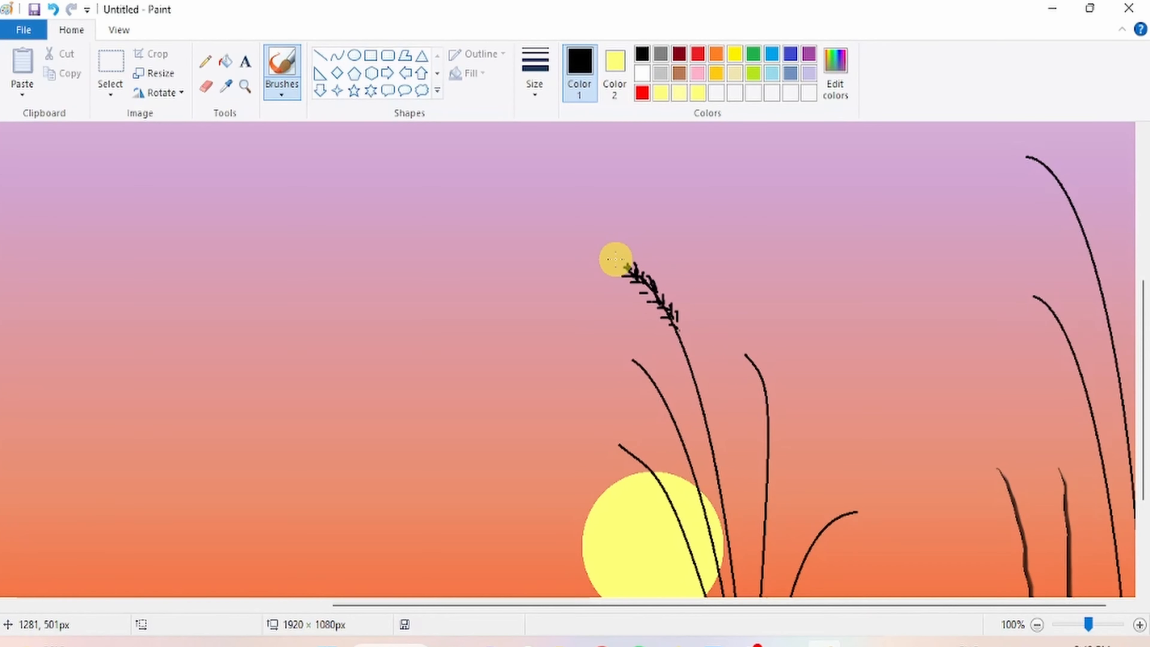
drag(621, 259, 629, 262)
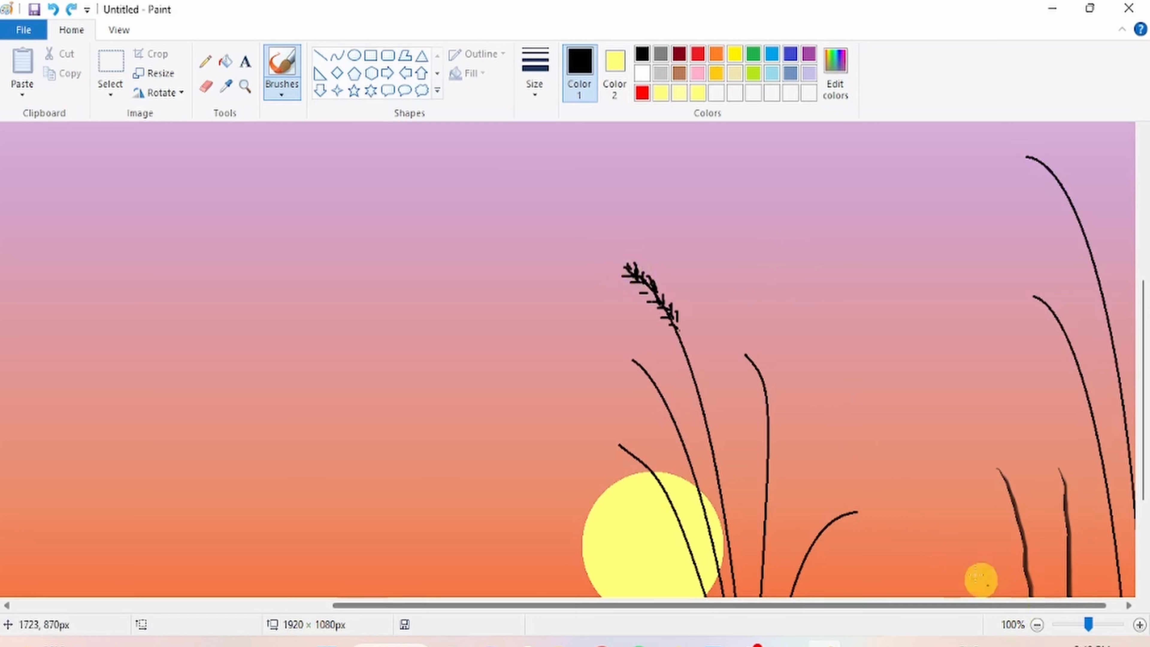
- Paint black bristly seed heads along the tips of the shorter stem above the sun and the upright stem beside it
drag(635, 356, 664, 390)
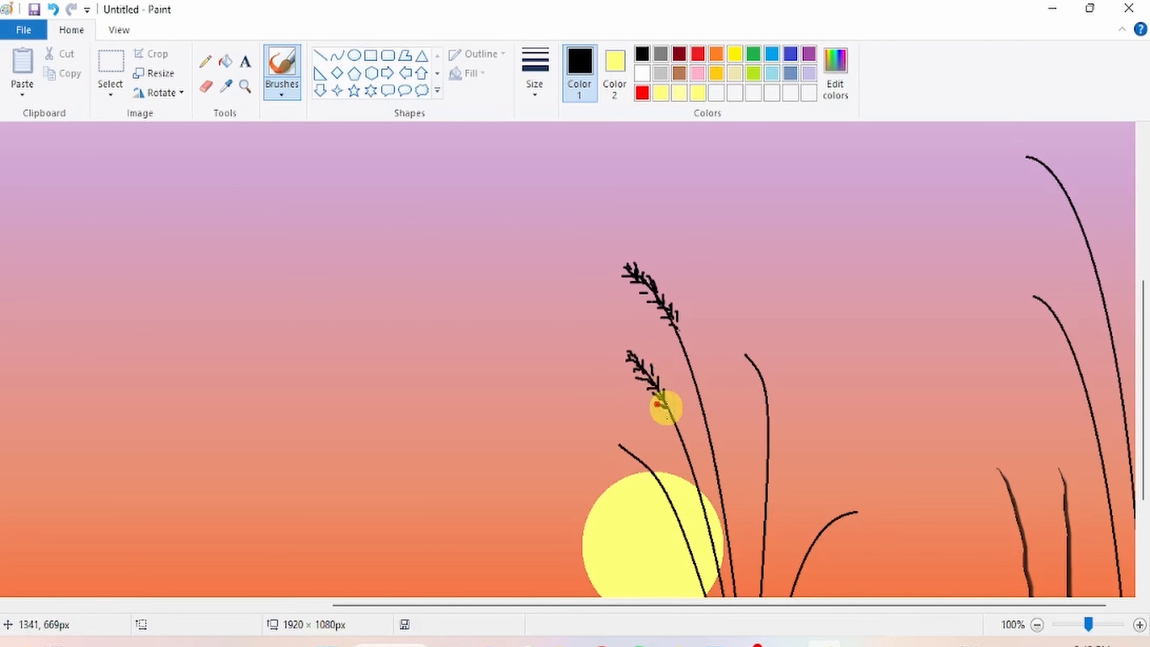
click(745, 351)
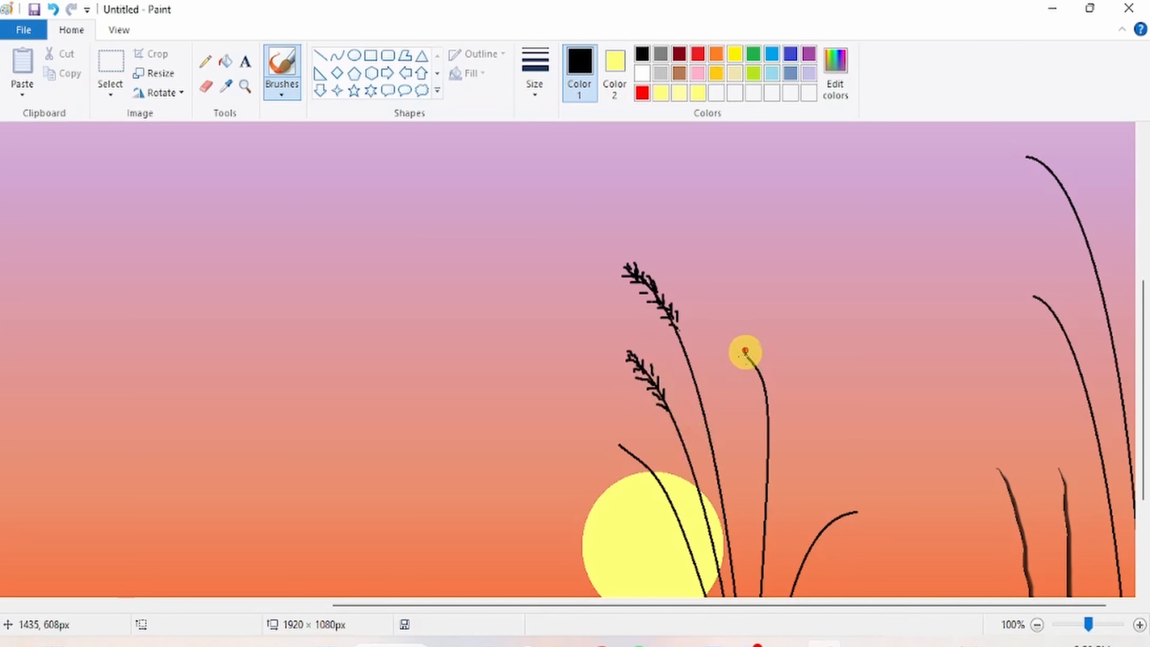
mouse_move(747, 352)
mouse_down()
mouse_move(766, 385)
mouse_move(748, 361)
mouse_up()
key(ctrl+Page_Up)
key(ctrl+Page_Up)
key(ctrl+Page_Up)
mouse_move(898, 265)
mouse_down()
mouse_move(931, 362)
mouse_move(901, 345)
mouse_move(944, 360)
mouse_move(895, 267)
mouse_move(886, 351)
mouse_move(873, 323)
mouse_move(878, 292)
mouse_move(881, 368)
mouse_move(913, 380)
mouse_move(847, 337)
mouse_move(862, 375)
mouse_move(888, 391)
mouse_move(839, 375)
mouse_move(837, 357)
mouse_move(870, 425)
mouse_move(847, 406)
mouse_move(828, 349)
mouse_move(828, 415)
mouse_up()
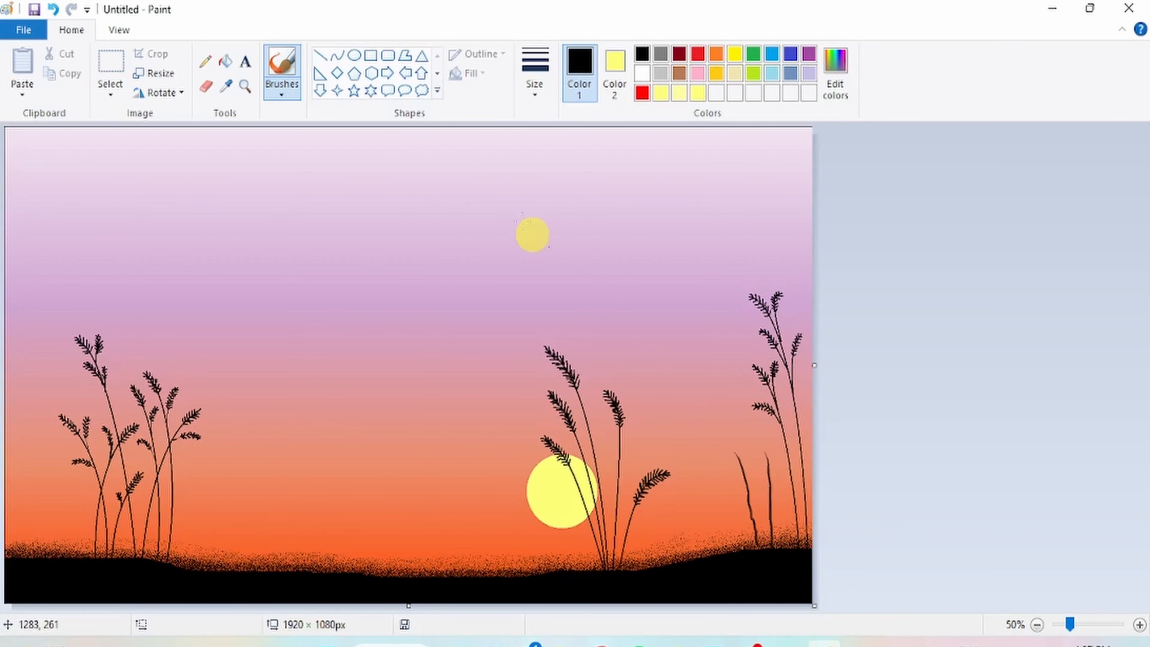
- Choose a different brush style and set it to the thinnest stroke size
click(275, 91)
click(277, 92)
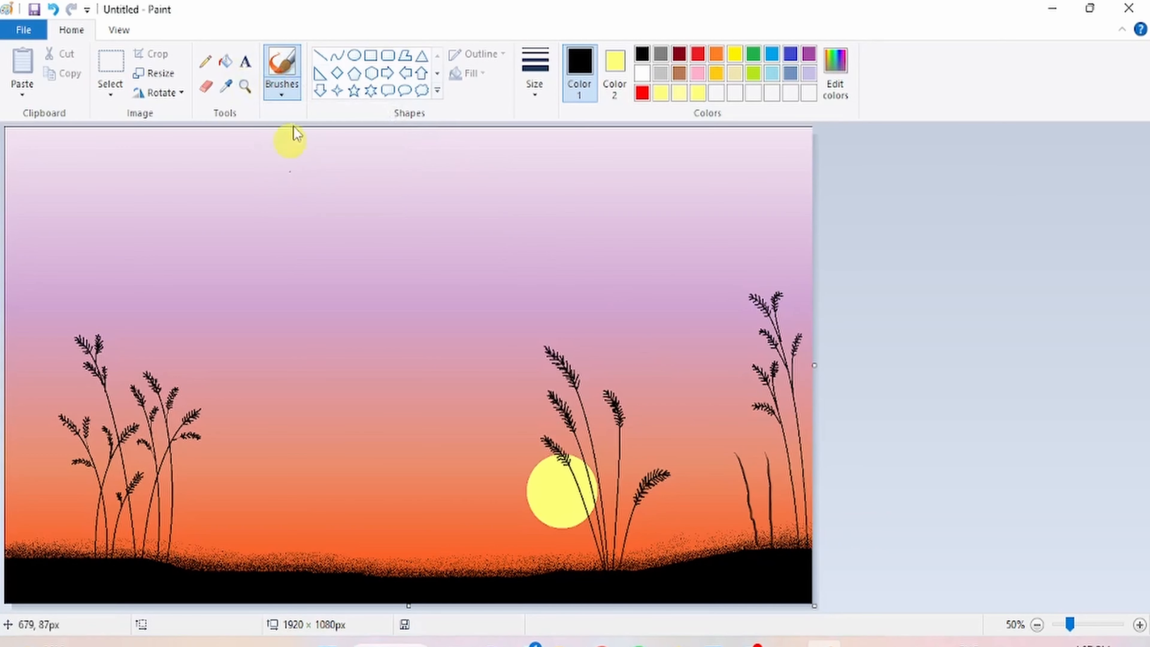
click(278, 92)
click(280, 184)
click(525, 93)
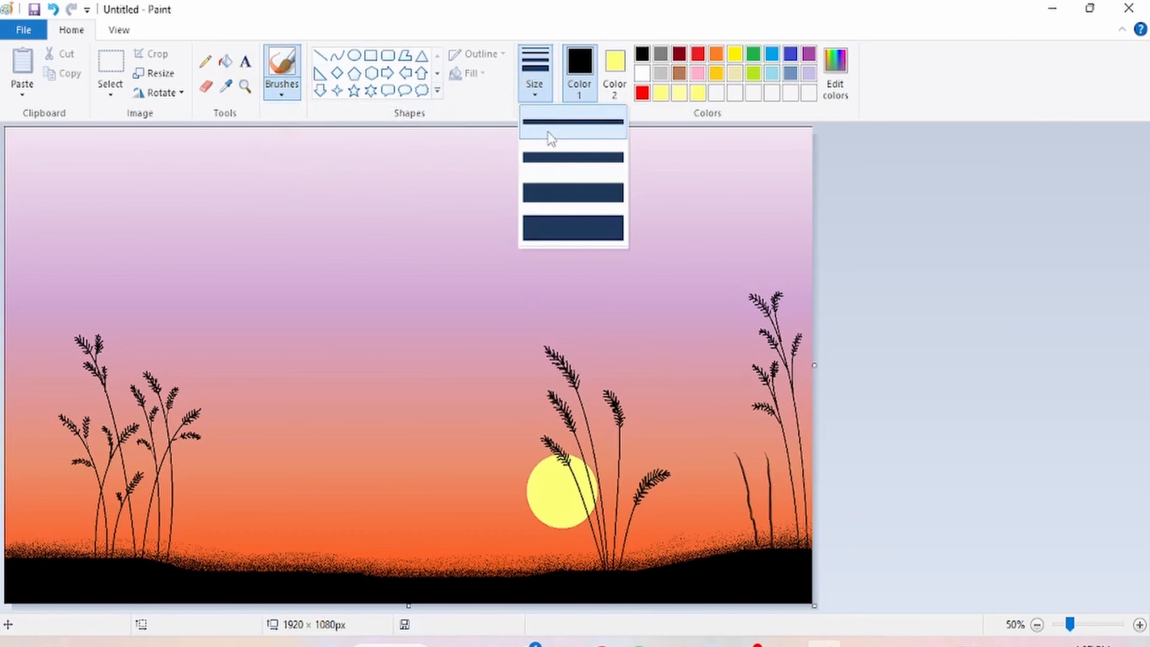
click(546, 136)
click(397, 539)
click(397, 516)
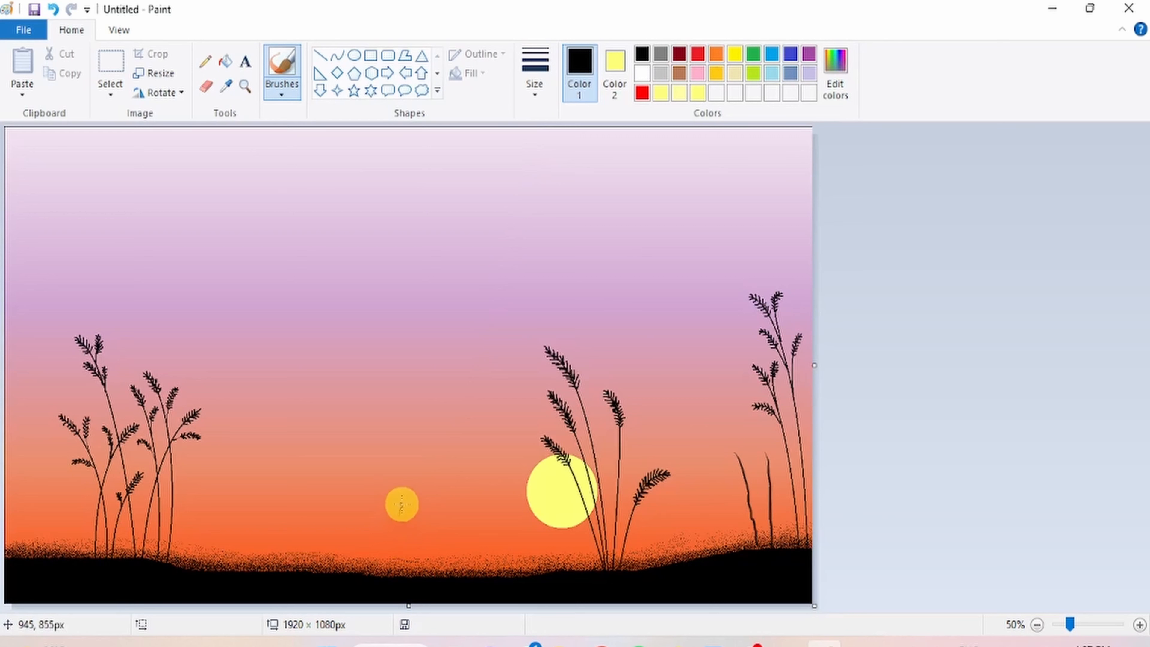
drag(401, 504, 419, 567)
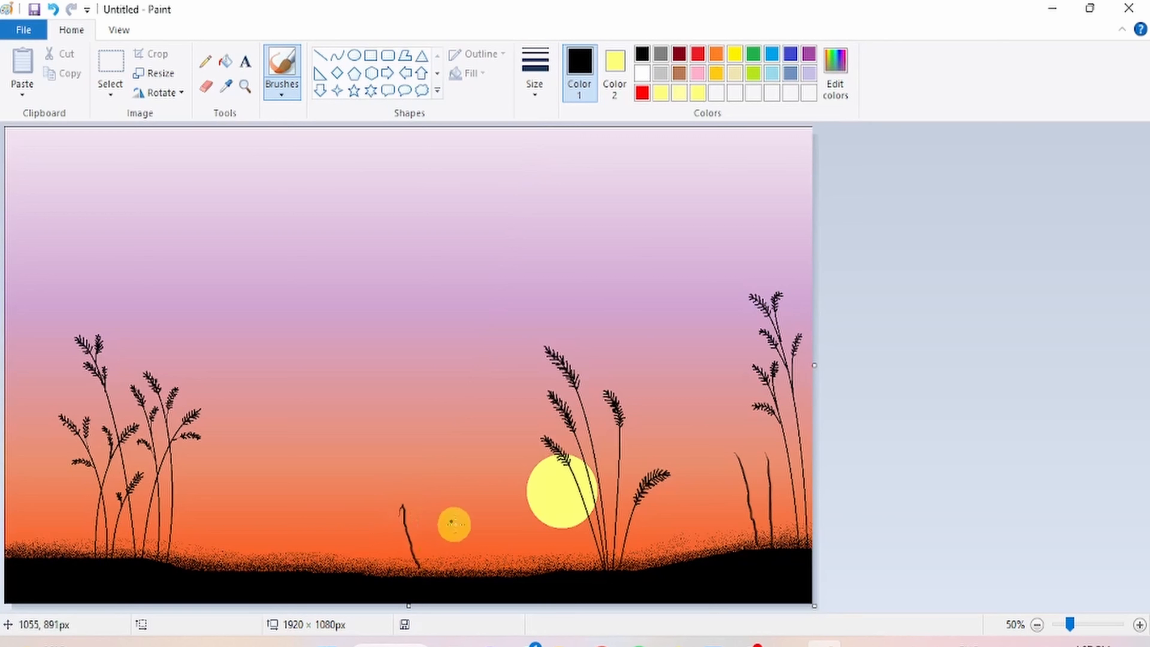
key(ctrl+z)
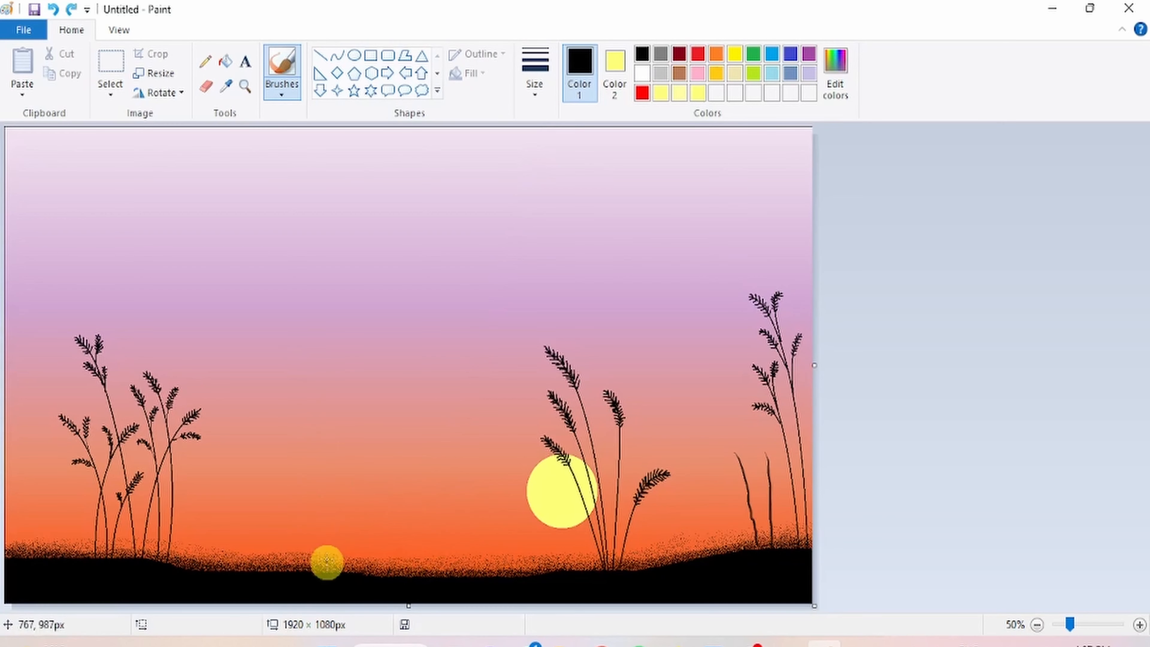
- Paint a tuft of short curved black grass blades on the ground left of the sun and one arched blade on the rise right of it
mouse_move(326, 541)
mouse_down()
mouse_move(345, 581)
mouse_move(341, 557)
mouse_move(356, 562)
mouse_move(357, 584)
mouse_move(349, 533)
mouse_move(330, 573)
mouse_move(356, 570)
mouse_up()
mouse_move(354, 527)
mouse_down()
mouse_move(372, 597)
mouse_move(377, 584)
mouse_move(386, 595)
mouse_move(401, 543)
mouse_move(393, 599)
mouse_up()
mouse_move(393, 539)
mouse_down()
mouse_move(408, 595)
mouse_move(377, 551)
mouse_move(385, 592)
mouse_up()
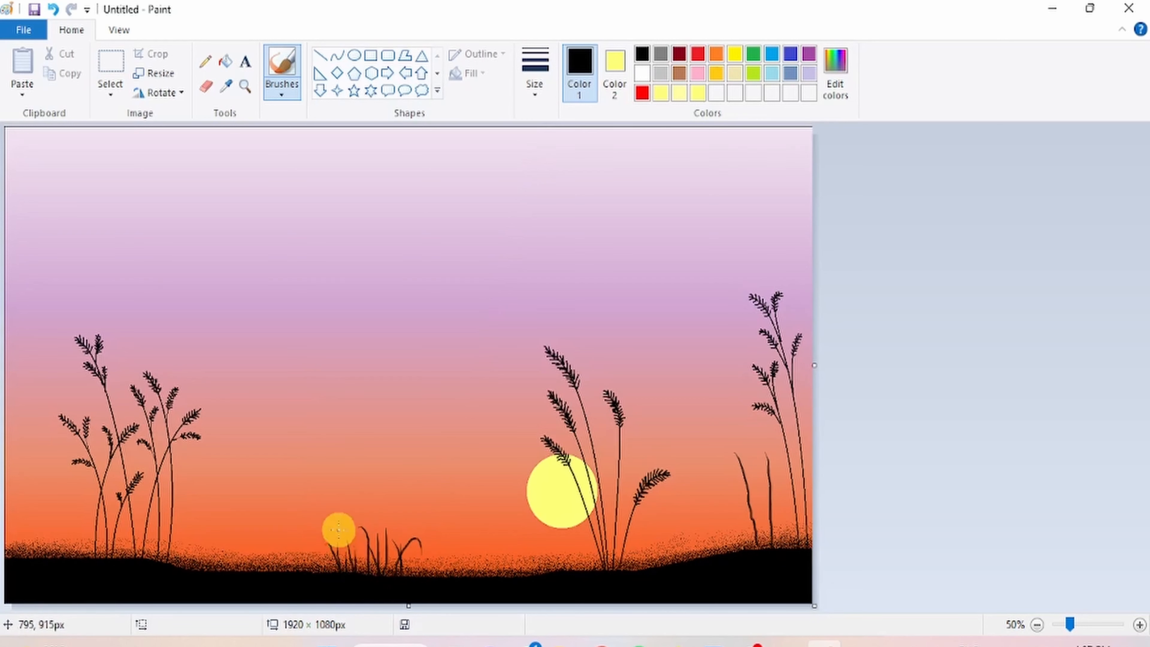
mouse_move(339, 529)
mouse_down()
mouse_move(369, 566)
mouse_move(345, 572)
mouse_up()
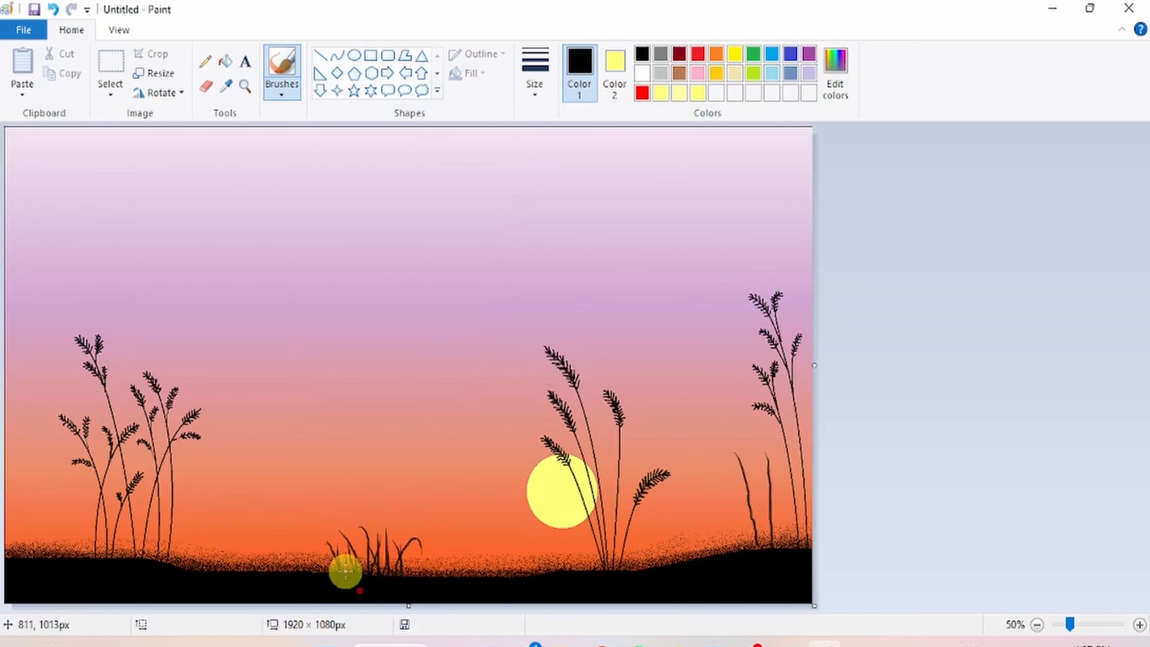
drag(679, 538, 699, 556)
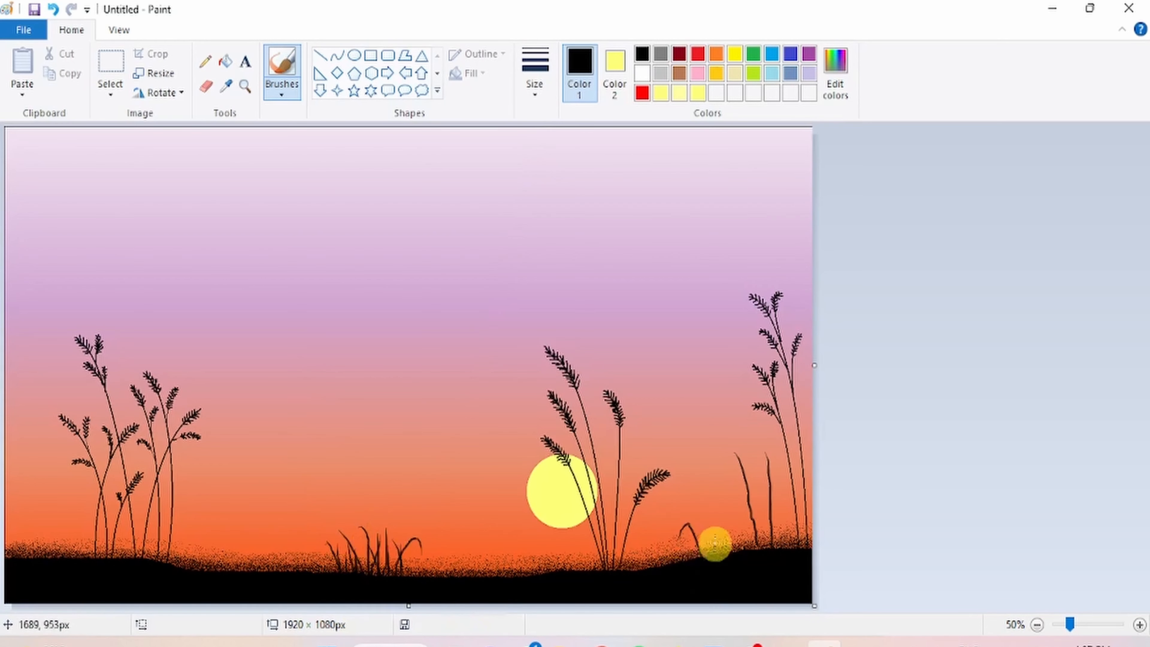